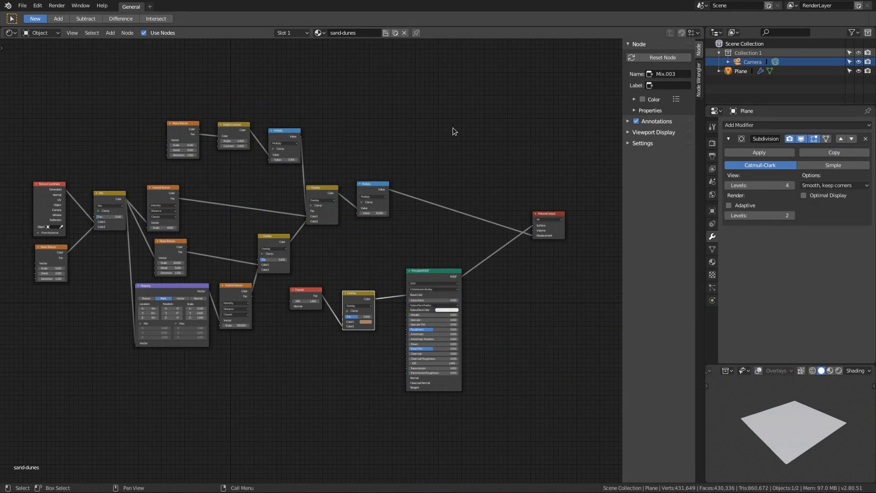
# Step: Look through the camera in the small 3D viewport and set its shading to Rendered
pyautogui.scroll(2, 439, 212)
pyautogui.moveTo(557, 250); pyautogui.dragTo(397, 237, button='middle')
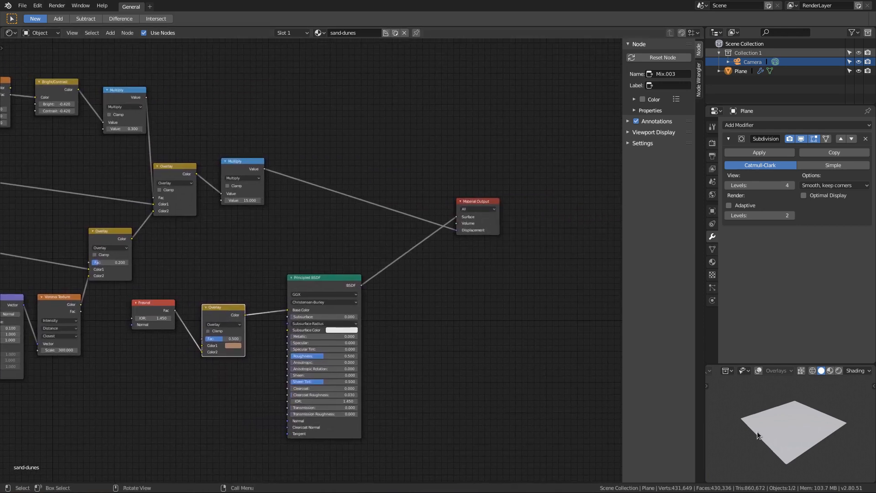
pyautogui.press('KP_0')
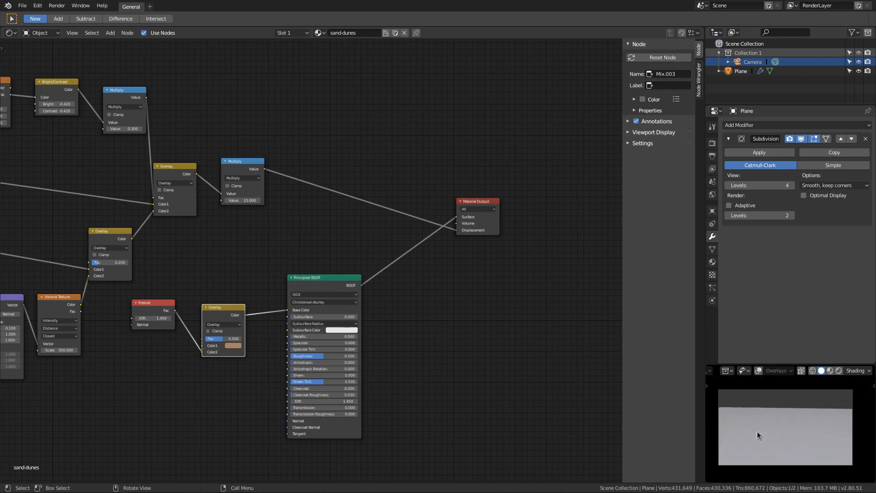
pyautogui.press('z')
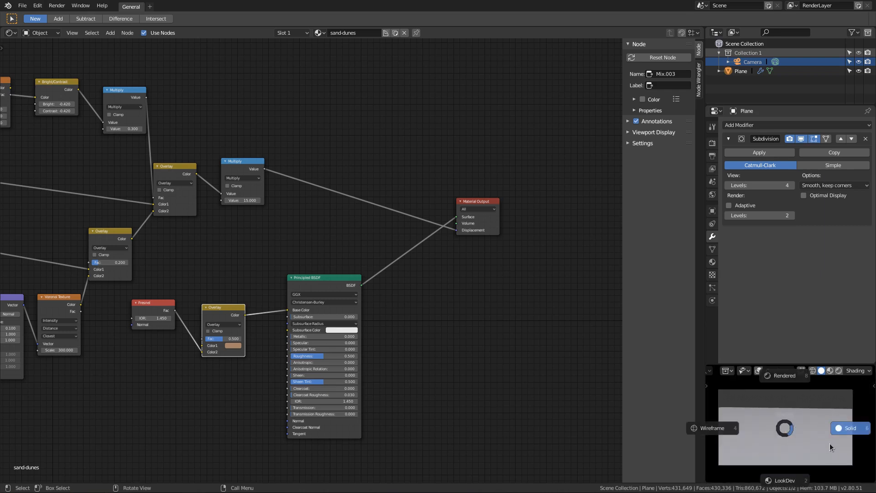
pyautogui.click(784, 379)
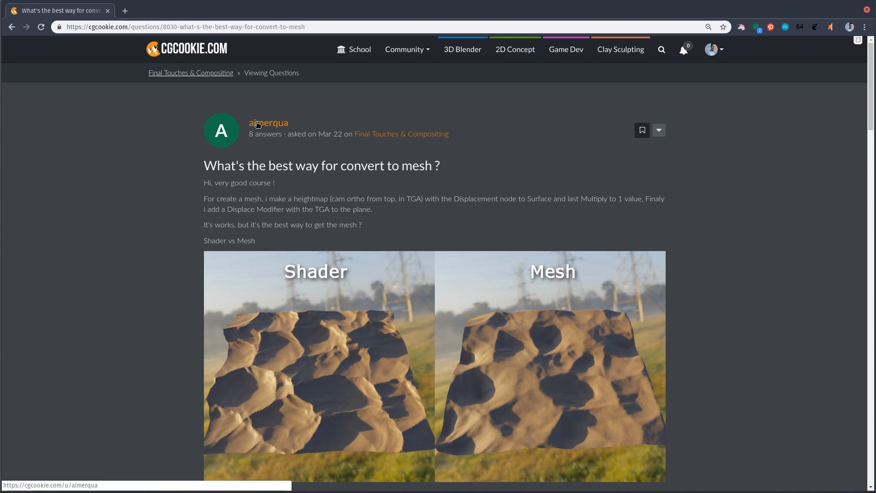
# Step: Switch to the browser and read the CG Cookie question about converting the shader displacement to a mesh, including its answers
pyautogui.scroll(-2, 164, 265)
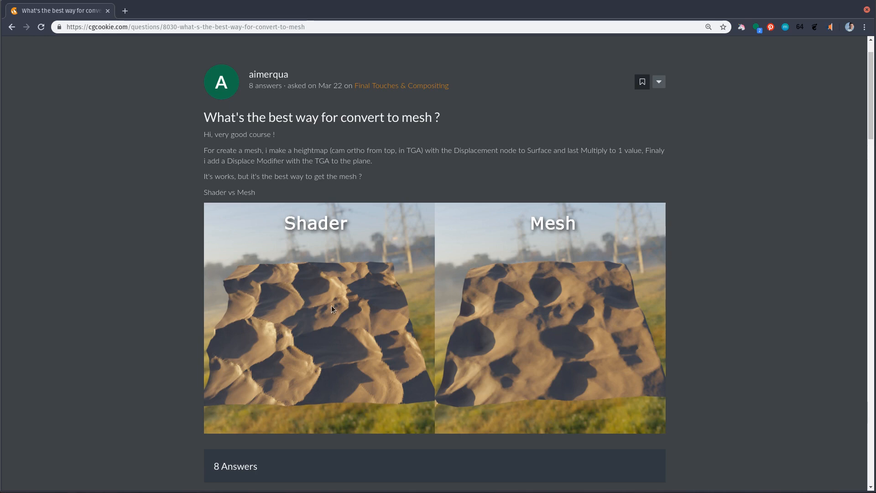
pyautogui.scroll(-6, 331, 305)
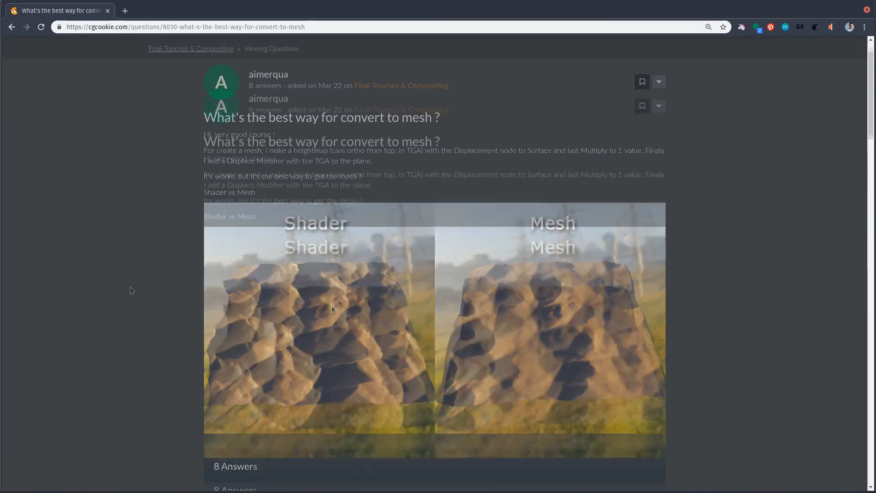
pyautogui.scroll(-3, 130, 287)
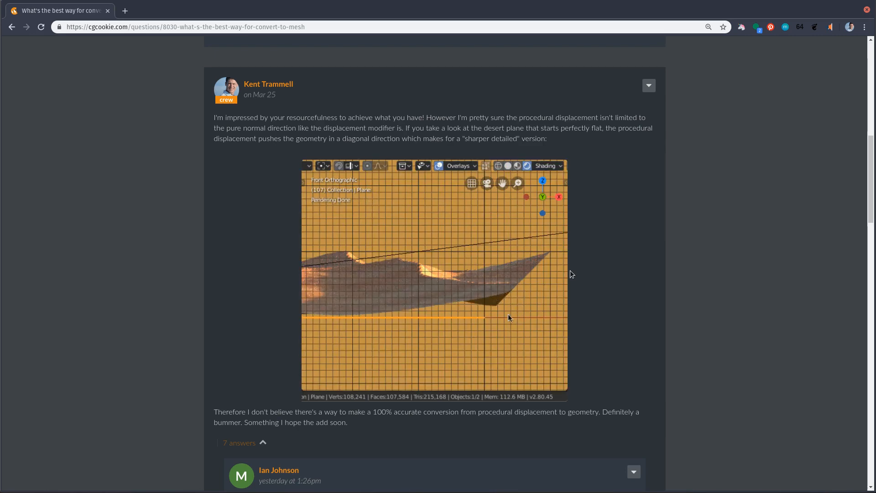
pyautogui.scroll(-5, 570, 271)
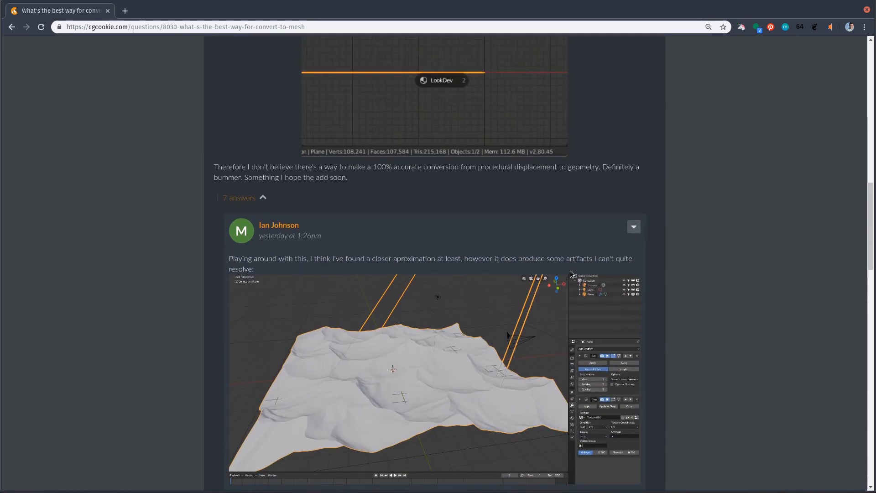
pyautogui.scroll(-3, 570, 273)
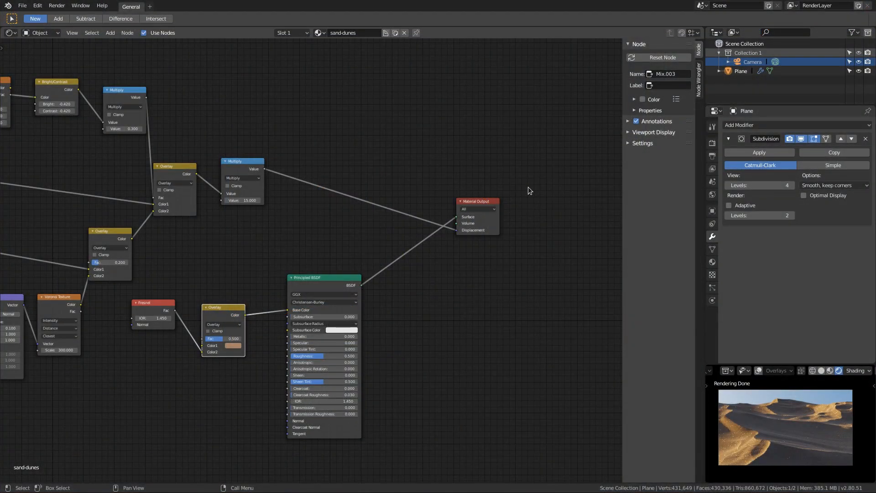
# Step: Disable the plane's Subdivision modifier for both render and viewport
pyautogui.scroll(3, 315, 188)
pyautogui.moveTo(314, 189); pyautogui.dragTo(310, 260, button='middle')
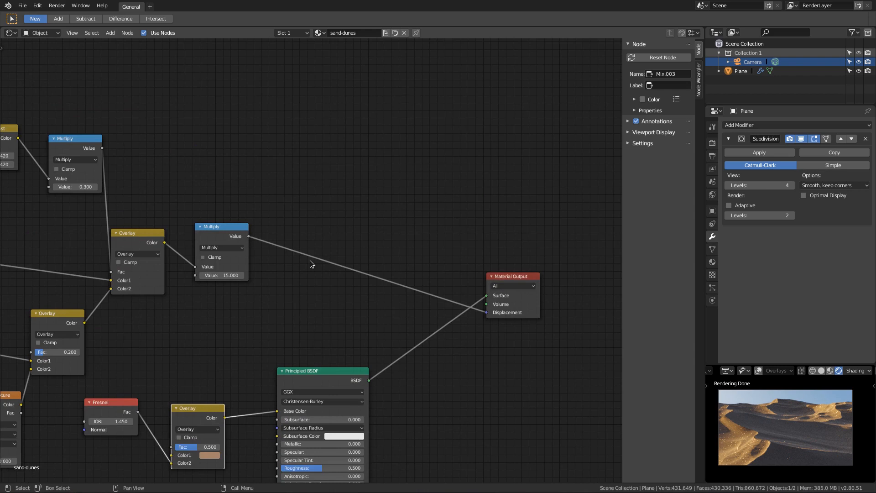
pyautogui.moveTo(217, 228); pyautogui.dragTo(213, 237)
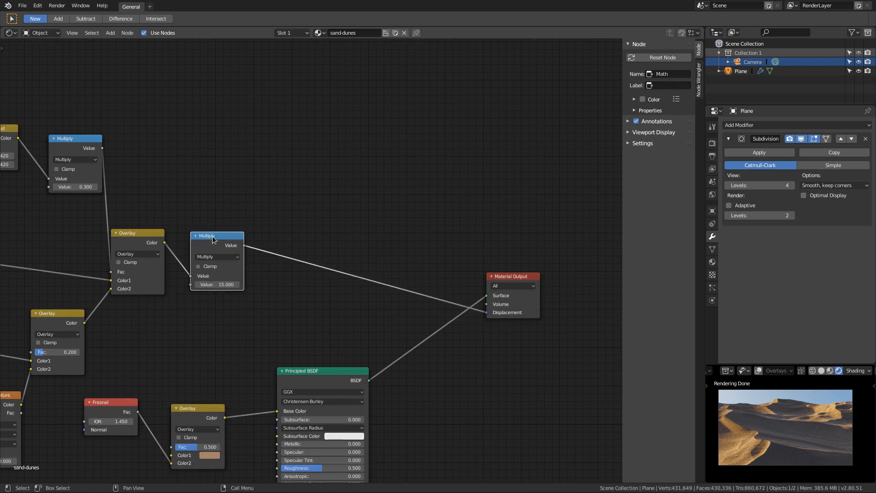
pyautogui.click(790, 139)
pyautogui.click(800, 139)
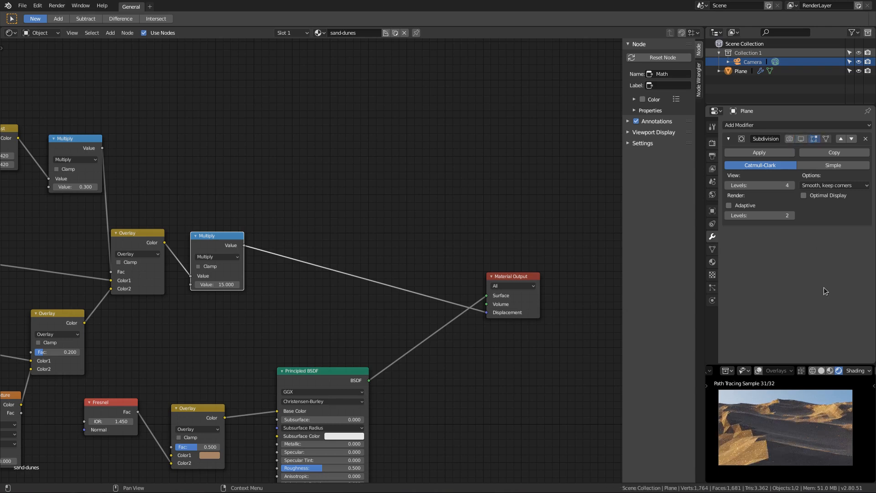
# Step: Disconnect the Displacement link from Material Output and preview the final Multiply node through a Viewer on the plane
pyautogui.moveTo(486, 312); pyautogui.dragTo(398, 269)
pyautogui.moveTo(520, 273)
pyautogui.mouseDown()
pyautogui.moveTo(536, 280)
pyautogui.moveTo(525, 270)
pyautogui.mouseUp()
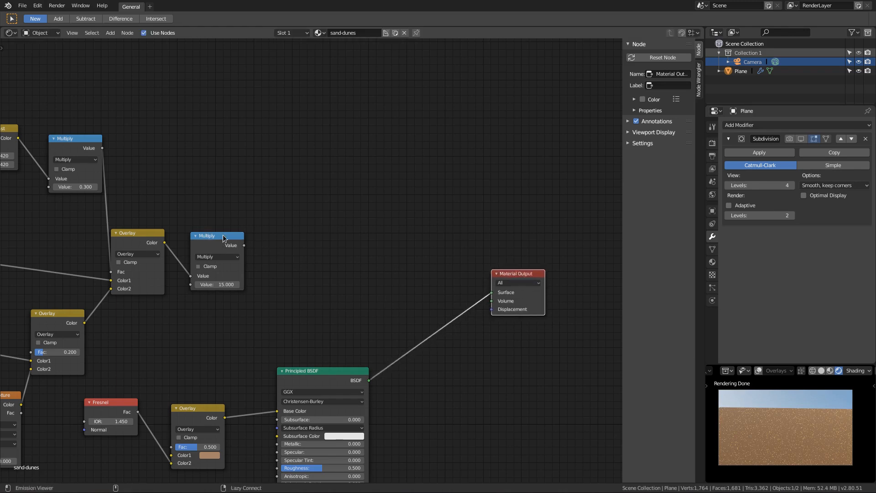
pyautogui.keyDown('ctrl'); pyautogui.keyDown('shift'); pyautogui.click(223, 234); pyautogui.keyUp('shift'); pyautogui.keyUp('ctrl')
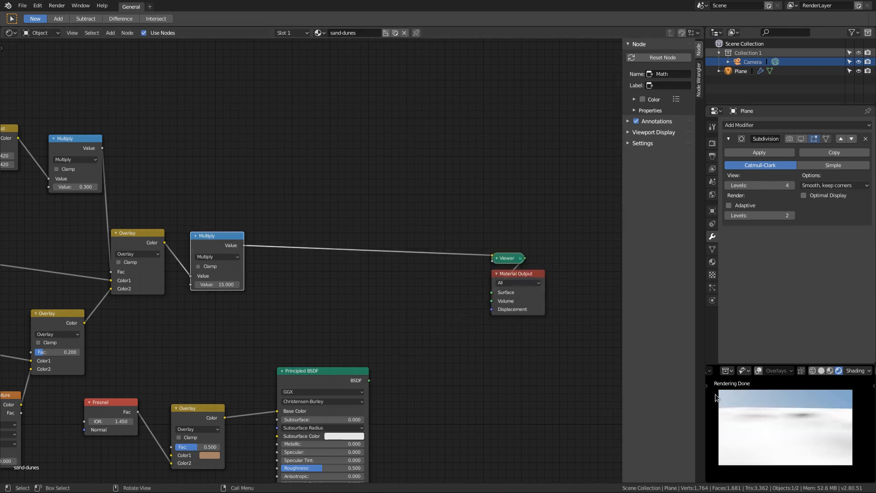
pyautogui.moveTo(776, 450)
pyautogui.mouseDown(button='middle')
pyautogui.moveTo(786, 395)
pyautogui.moveTo(785, 411)
pyautogui.mouseUp(button='middle')
pyautogui.scroll(1, 786, 411)
pyautogui.scroll(-2, 786, 406)
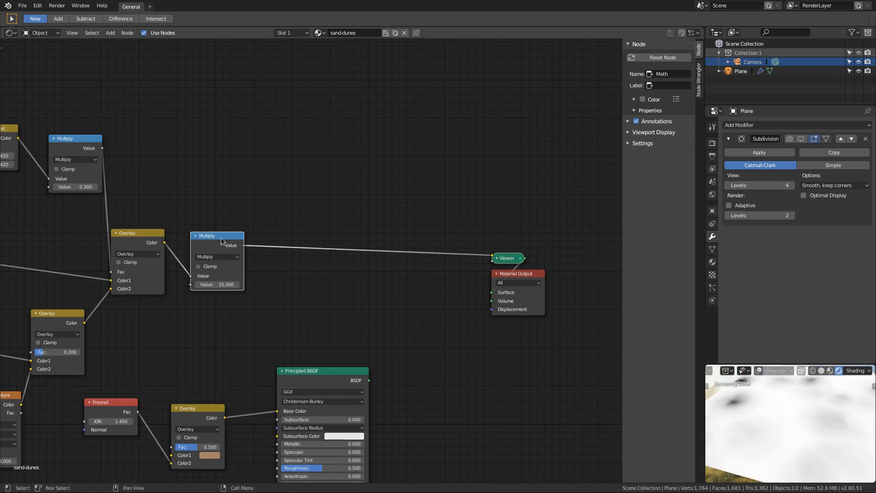
# Step: Set the final Multiply node's value to 1 to compare the height preview on the plane, and restore it to 15
pyautogui.click(211, 282)
pyautogui.write('1')
pyautogui.press('Return')
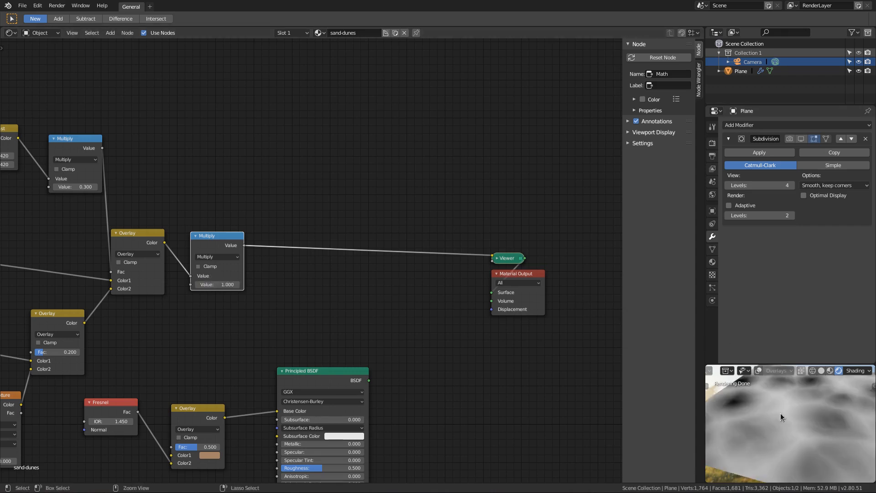
pyautogui.moveTo(793, 408)
pyautogui.keyDown('ctrl'); pyautogui.mouseDown(button='middle')
pyautogui.moveTo(794, 420)
pyautogui.moveTo(816, 417)
pyautogui.moveTo(807, 415)
pyautogui.mouseUp(button='middle'); pyautogui.keyUp('ctrl')
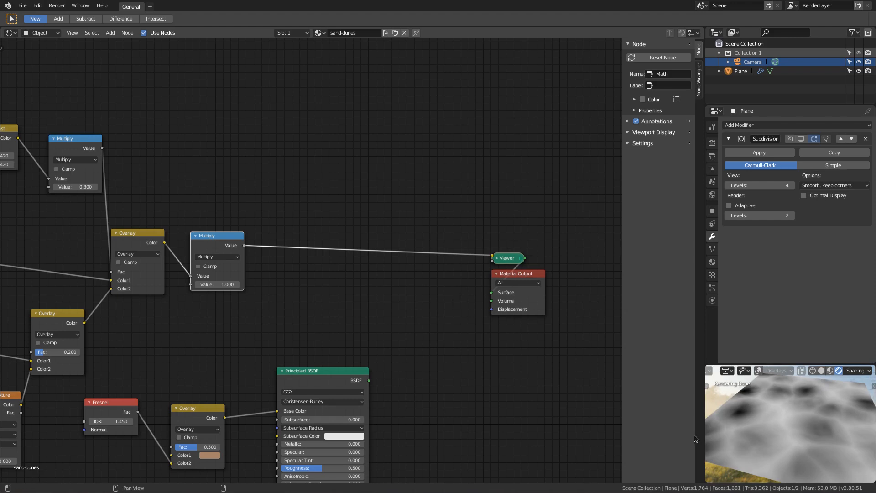
pyautogui.click(212, 284)
pyautogui.write('15')
pyautogui.press('Return')
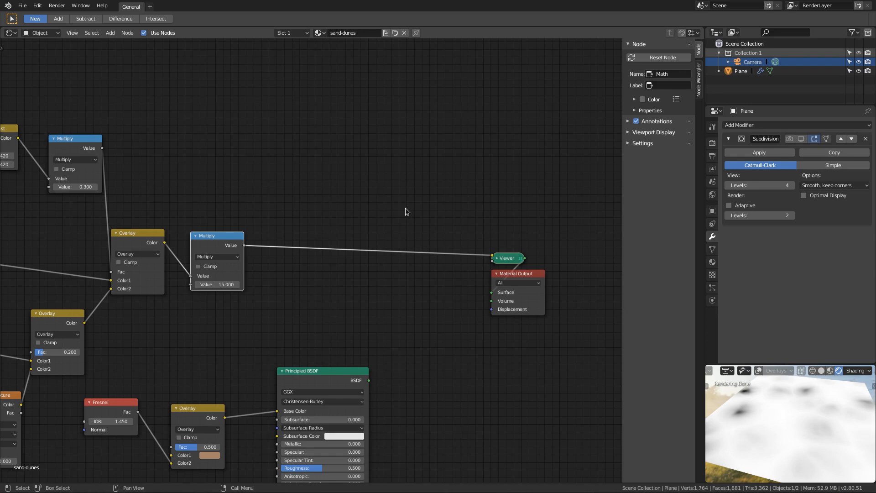
# Step: Add an Image Texture node in the empty space above the final Multiply node's link to the Viewer
pyautogui.moveTo(375, 169); pyautogui.dragTo(367, 215, button='middle')
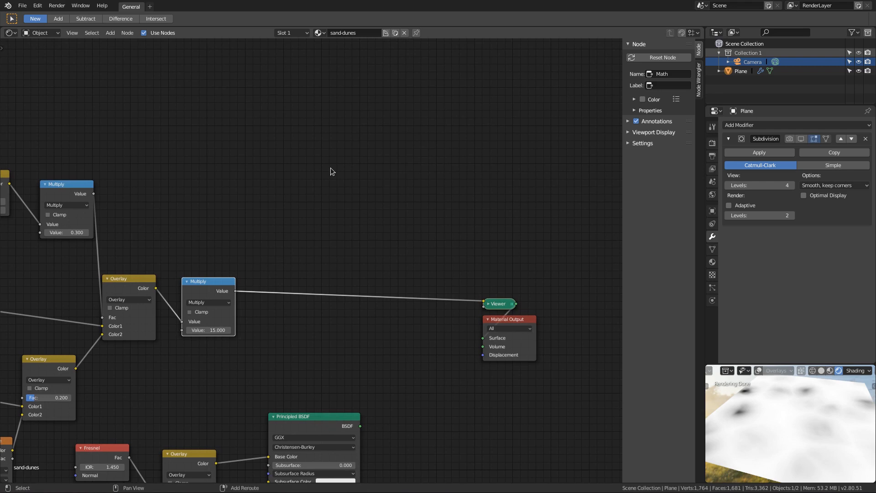
pyautogui.hotkey('shift', 'a')
pyautogui.moveTo(330, 169)
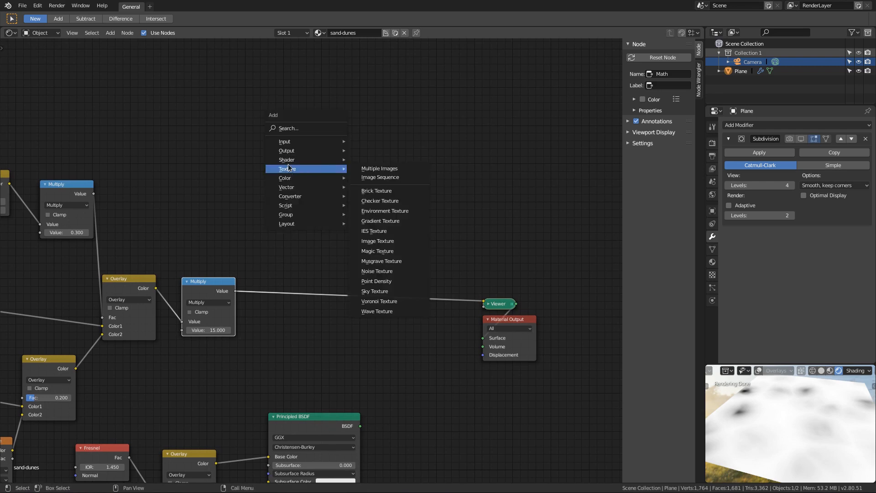
pyautogui.click(373, 241)
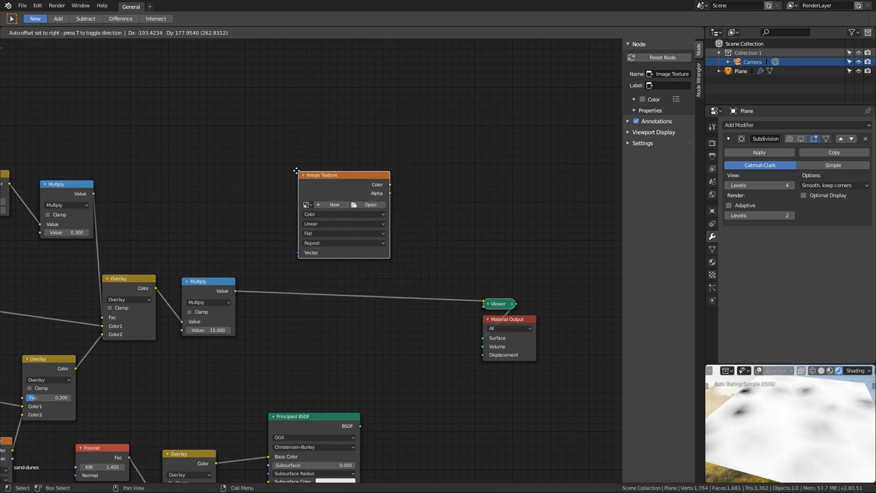
# Step: Create a new 8192 x 8192 px, 32-bit float image named bake-disp in the Image Texture node
pyautogui.click(324, 204)
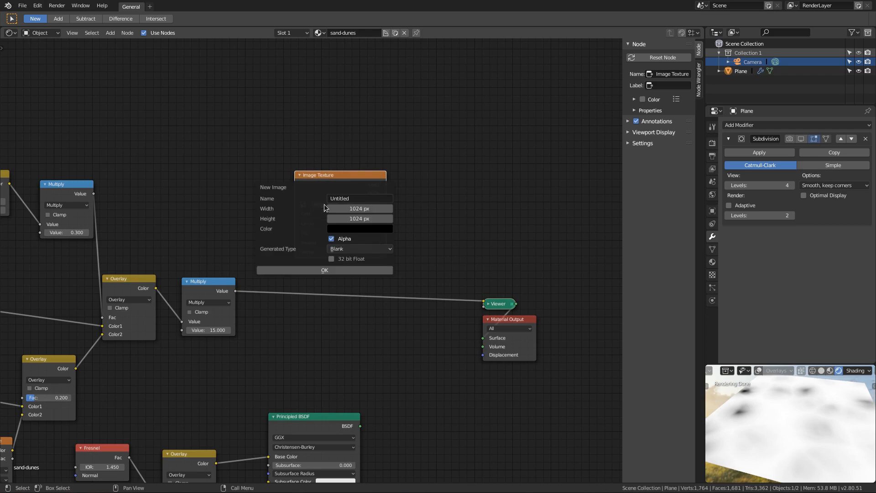
pyautogui.click(331, 259)
pyautogui.click(355, 208)
pyautogui.write('8192')
pyautogui.press('Tab')
pyautogui.write('8192')
pyautogui.click(356, 198)
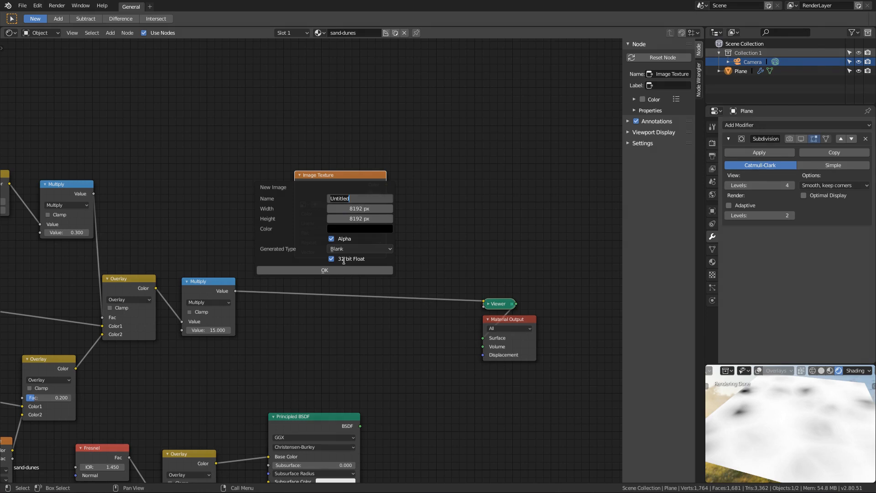
pyautogui.write('bake-disp')
pyautogui.click(322, 270)
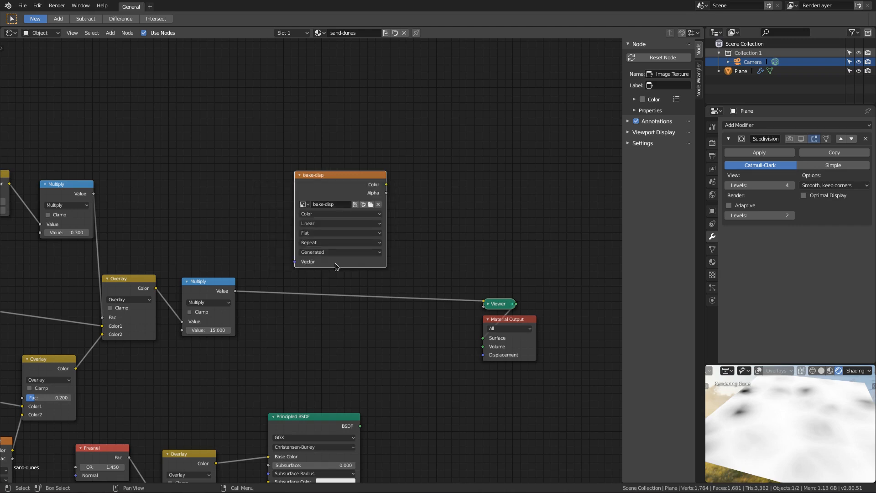
# Step: Change the node editor area to the UV Editor and check the plane's UV layout in Edit Mode
pyautogui.click(10, 33)
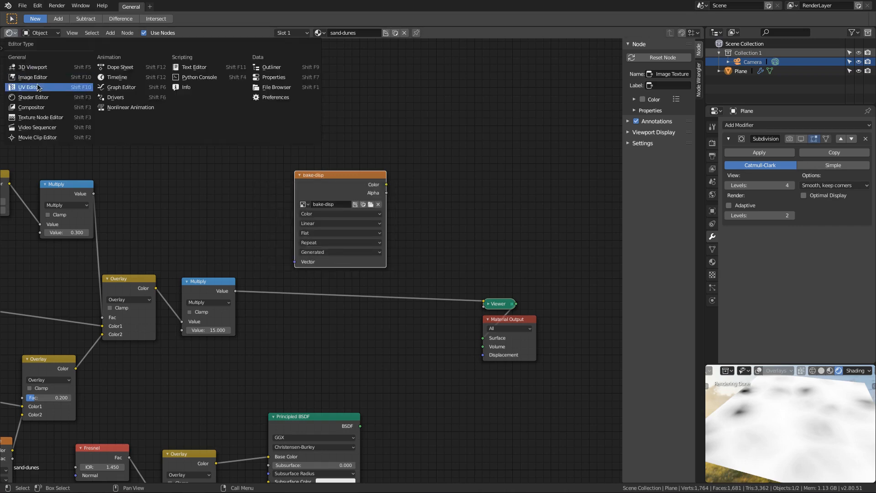
pyautogui.click(21, 80)
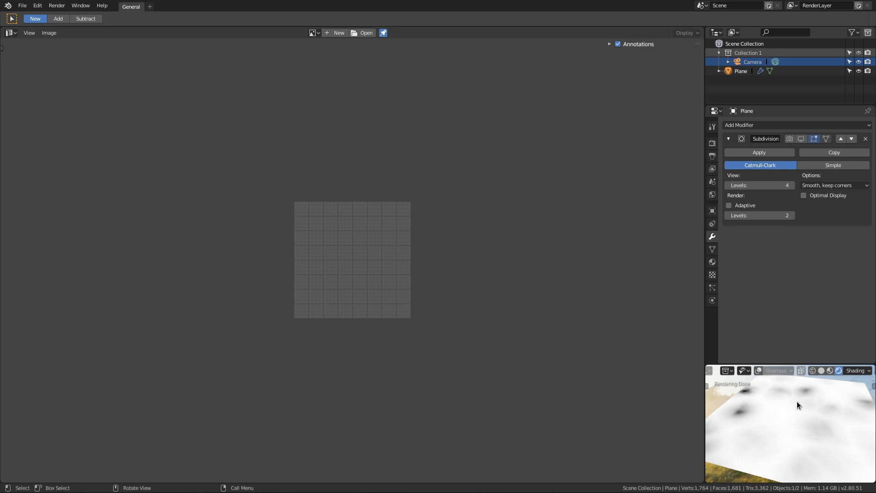
pyautogui.press('Tab')
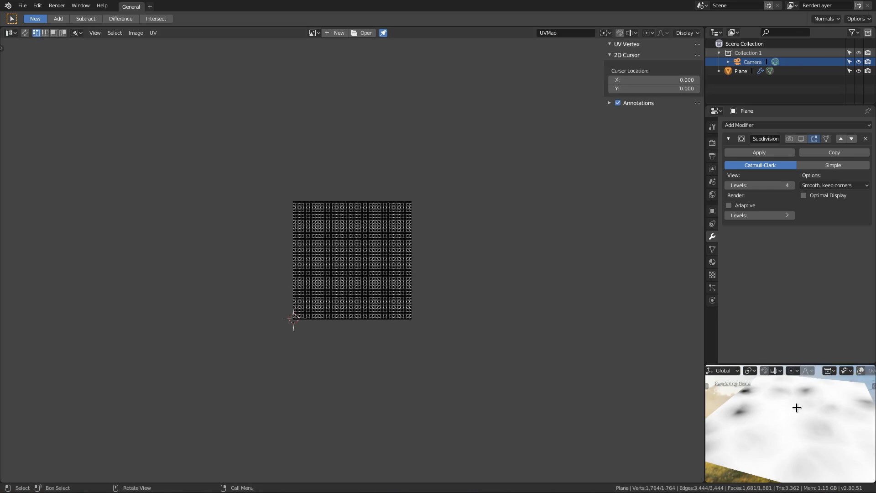
pyautogui.keyDown('ctrl'); pyautogui.moveTo(453, 215); pyautogui.dragTo(441, 330, button='middle'); pyautogui.keyUp('ctrl')
pyautogui.keyDown('ctrl'); pyautogui.moveTo(497, 187); pyautogui.dragTo(500, 280, button='middle'); pyautogui.keyUp('ctrl')
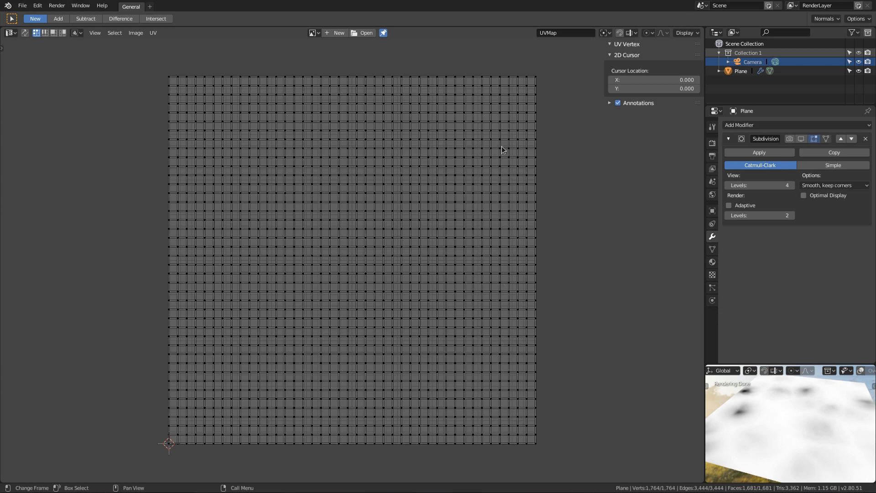
pyautogui.press('Tab')
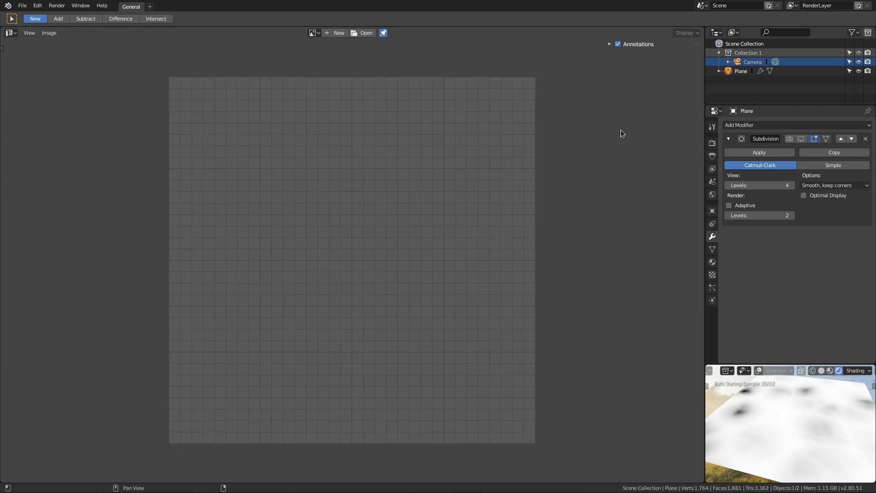
# Step: Set the Cycles render samples to 1 in the scene's render properties
pyautogui.click(712, 144)
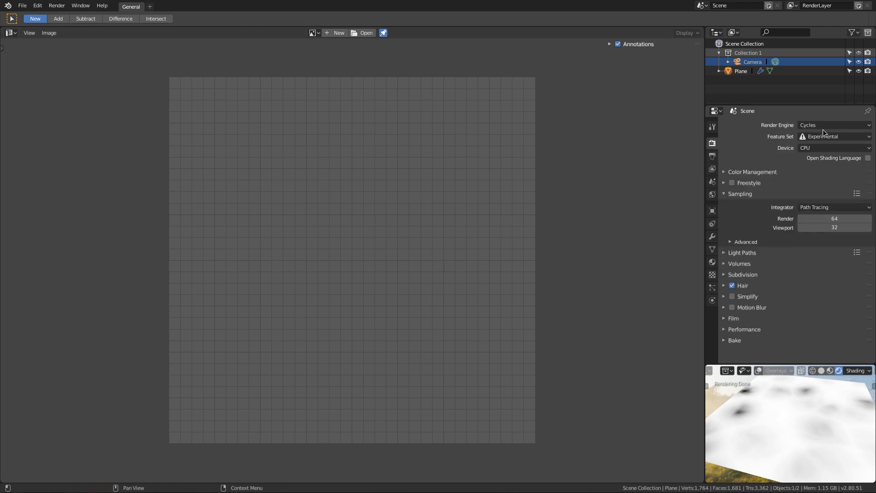
pyautogui.click(801, 218)
pyautogui.write('1')
pyautogui.press('Return')
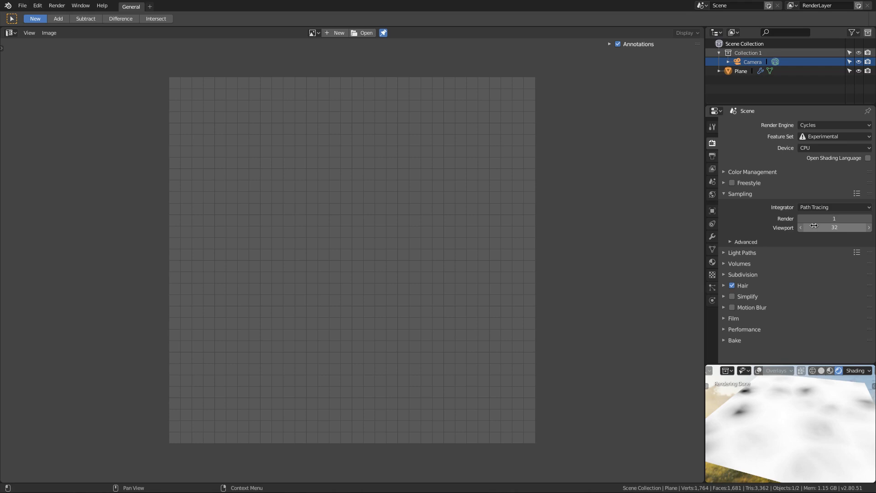
# Step: Set the render tile size to 8192 in both X and Y in the performance settings
pyautogui.click(743, 328)
pyautogui.scroll(-4, 818, 300)
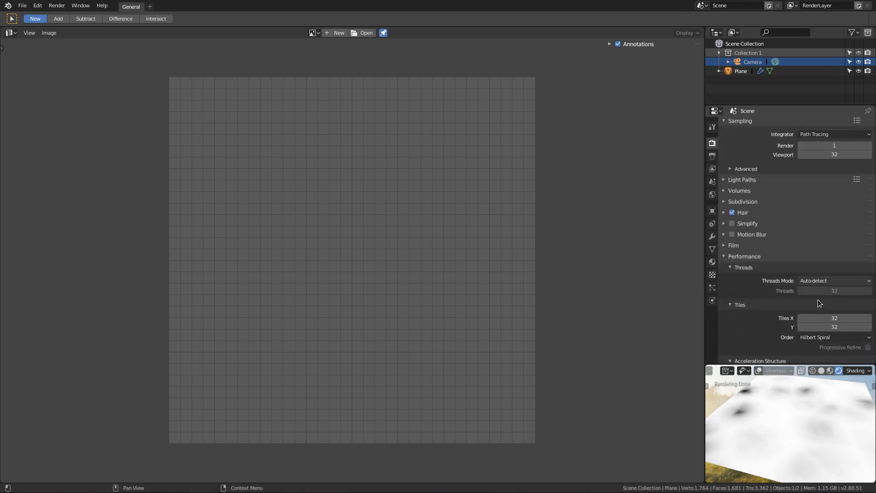
pyautogui.scroll(-1, 817, 299)
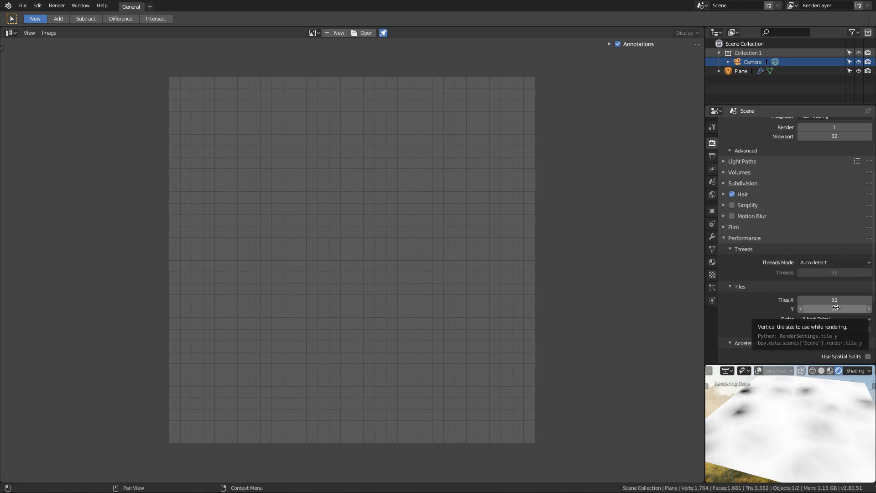
pyautogui.click(834, 300)
pyautogui.write('8192')
pyautogui.press('Tab')
pyautogui.write('8192')
pyautogui.press('Return')
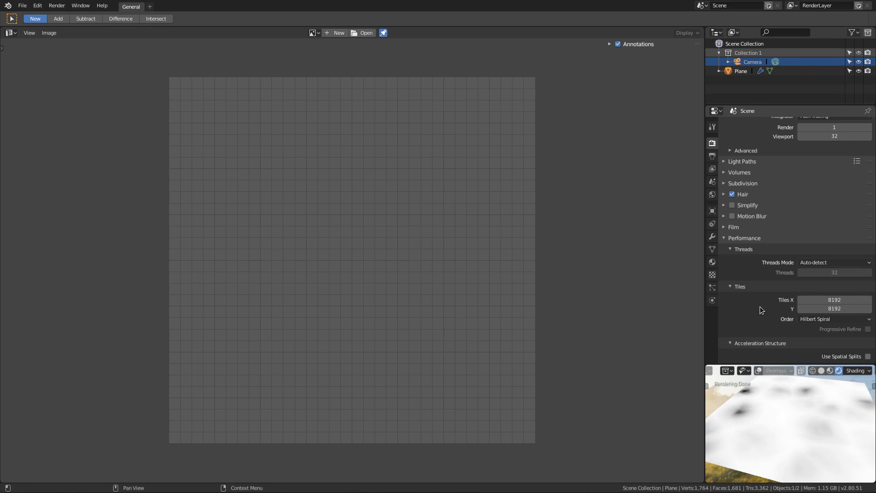
# Step: Set the Cycles bake type to Emit in the scene's render properties
pyautogui.scroll(-5, 748, 296)
pyautogui.scroll(-5, 778, 304)
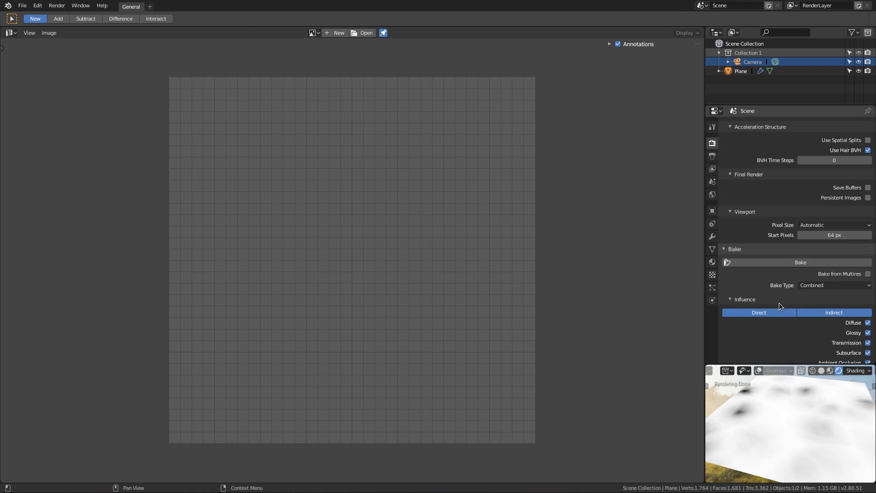
pyautogui.click(821, 285)
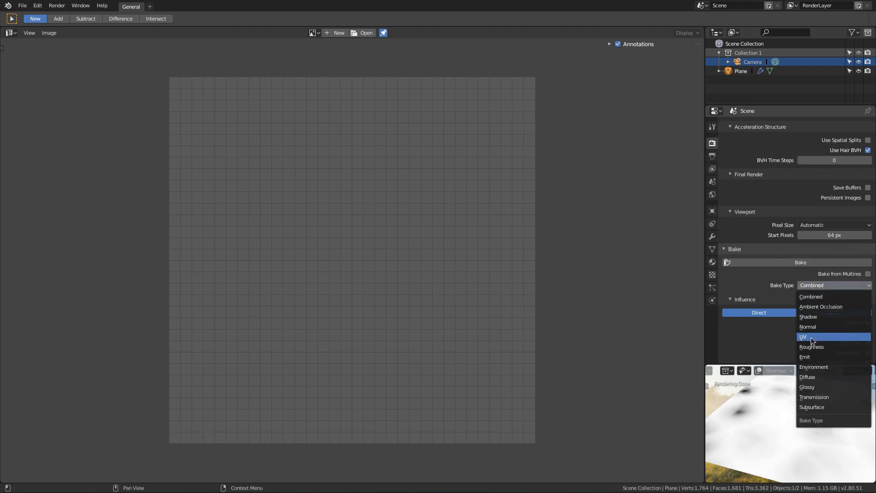
pyautogui.click(813, 356)
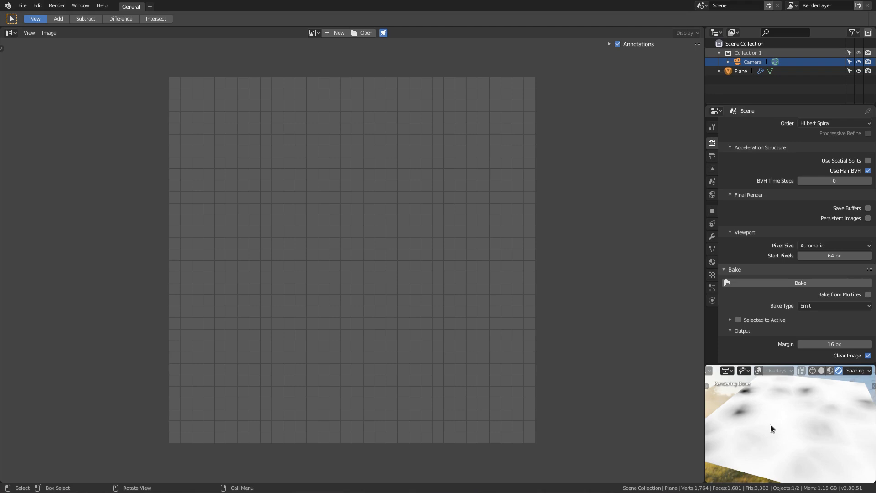
# Step: Check the bake-disp image node in the Shader Editor, return to the UV Editor, and bake the emission into that image
pyautogui.click(11, 33)
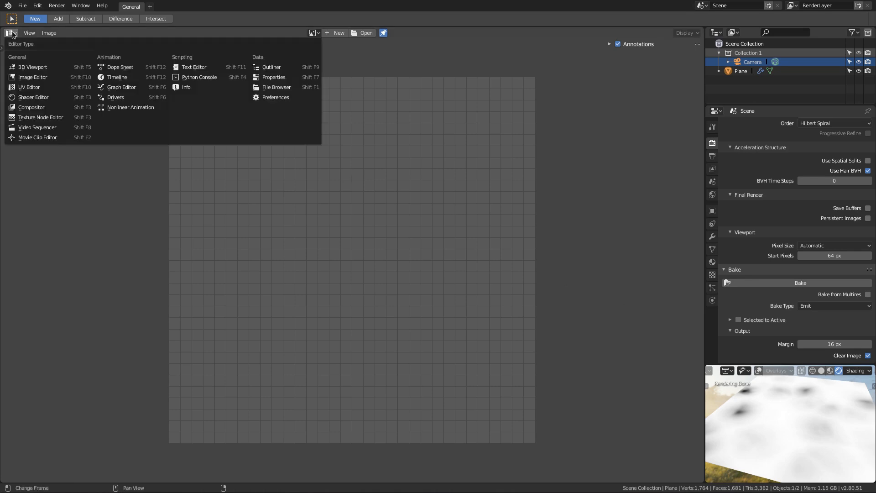
pyautogui.click(31, 97)
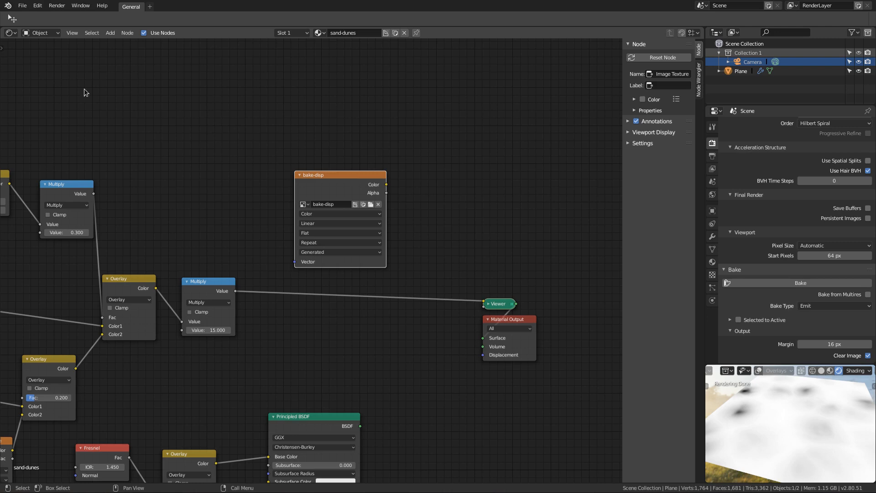
pyautogui.click(11, 33)
pyautogui.click(26, 86)
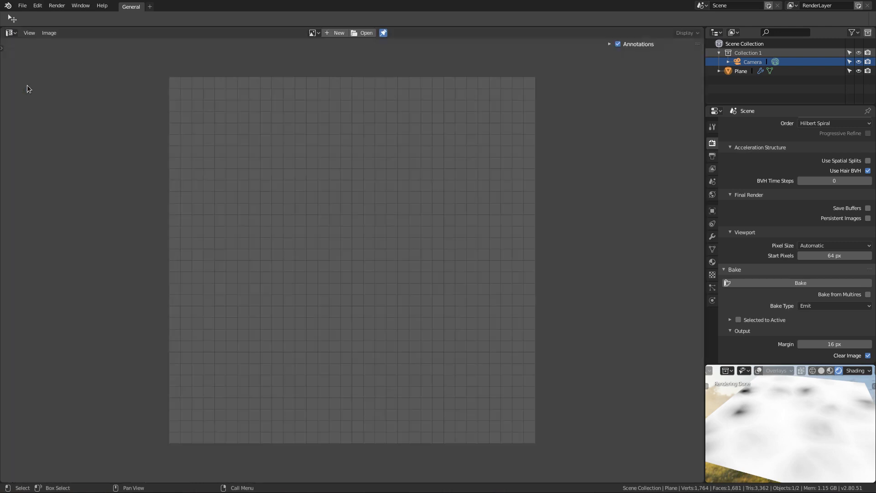
pyautogui.click(805, 283)
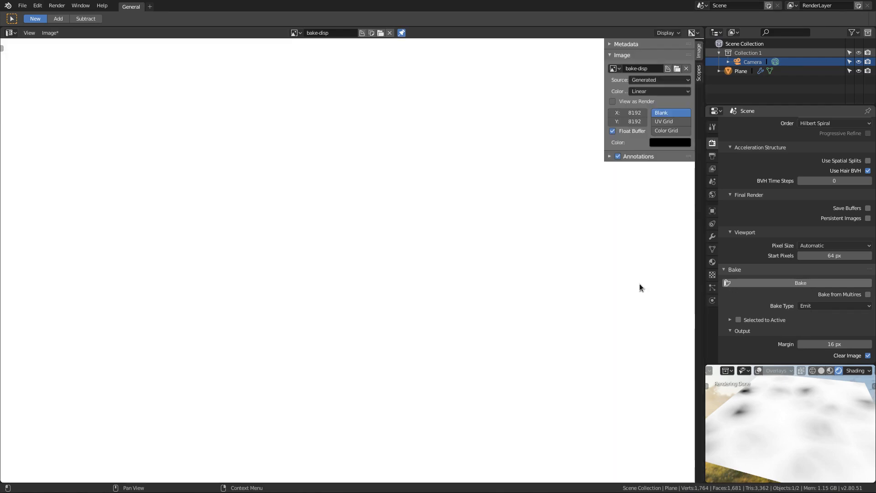
pyautogui.scroll(-15, 353, 248)
pyautogui.scroll(6, 353, 247)
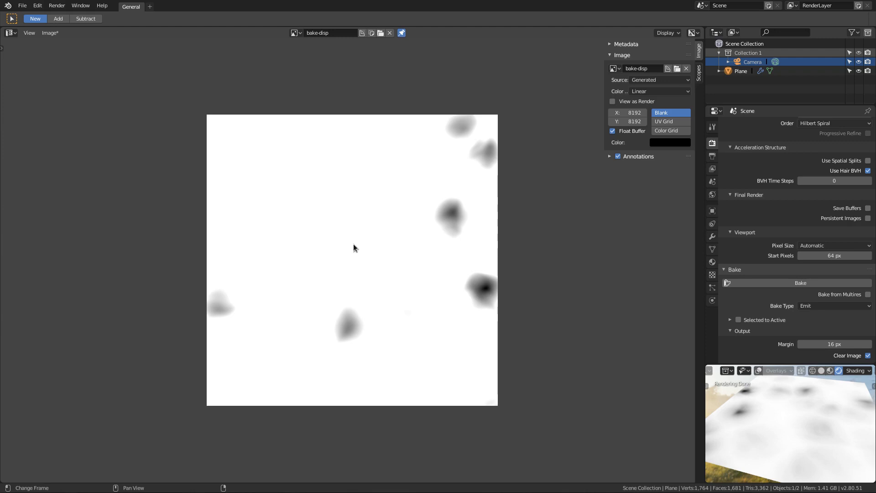
# Step: Save the baked image as OpenEXR with full float color depth, overwriting disp-bake.exr in the source files folder
pyautogui.click(50, 32)
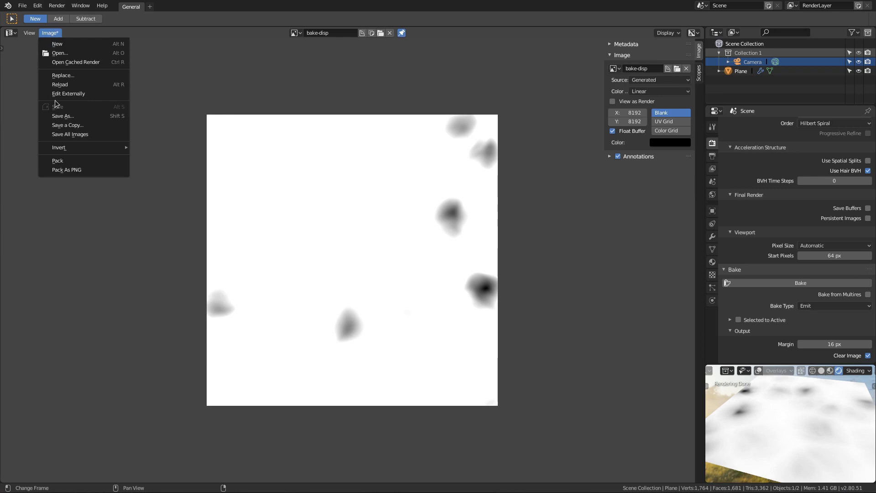
pyautogui.click(57, 116)
pyautogui.click(97, 338)
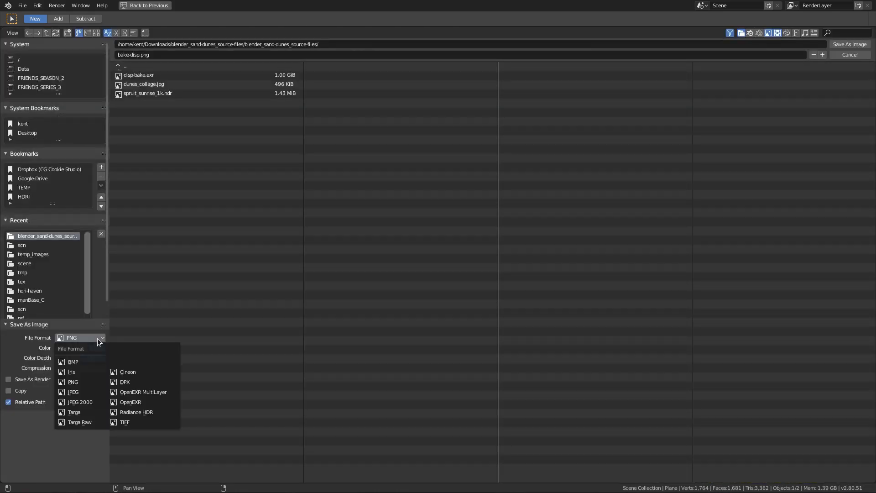
pyautogui.click(132, 401)
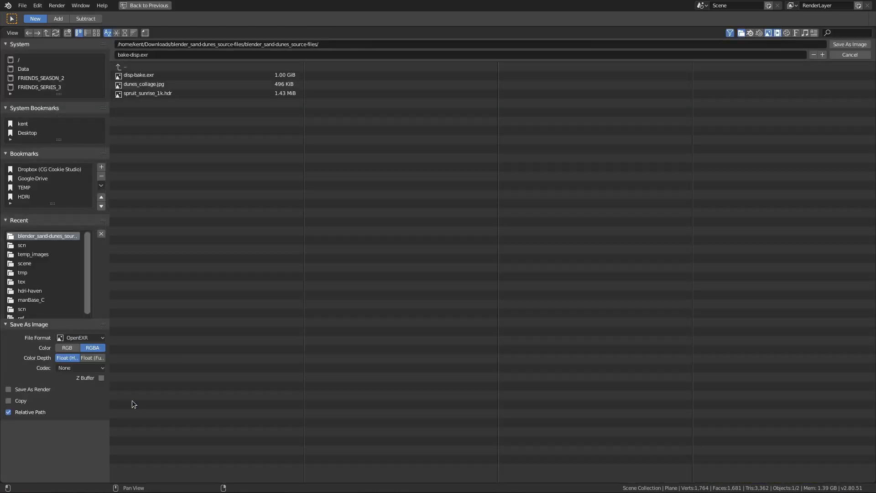
pyautogui.click(93, 358)
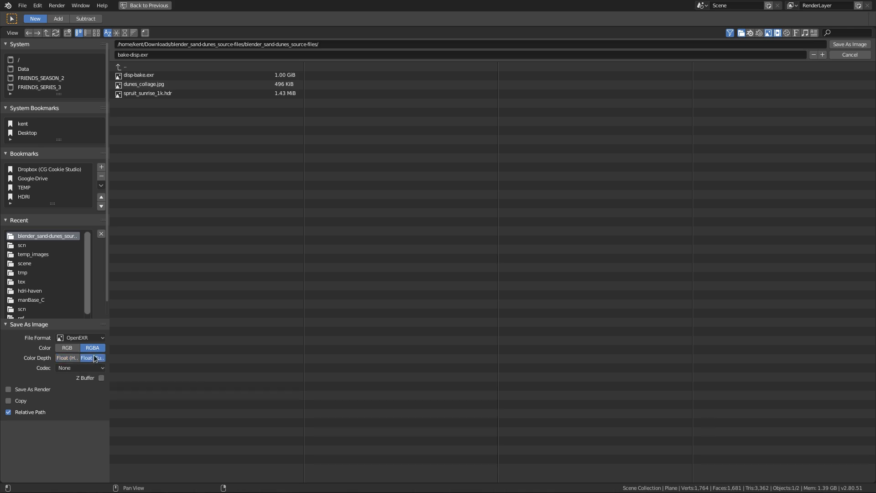
pyautogui.click(137, 76)
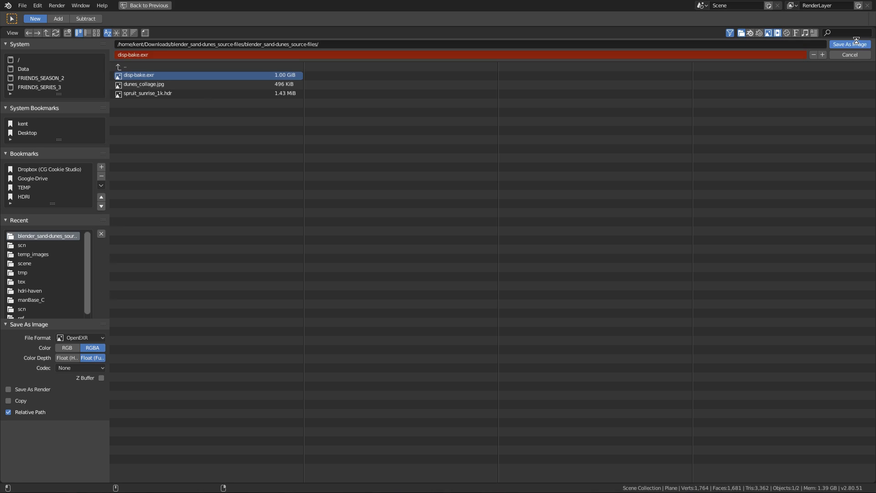
pyautogui.doubleClick(289, 75)
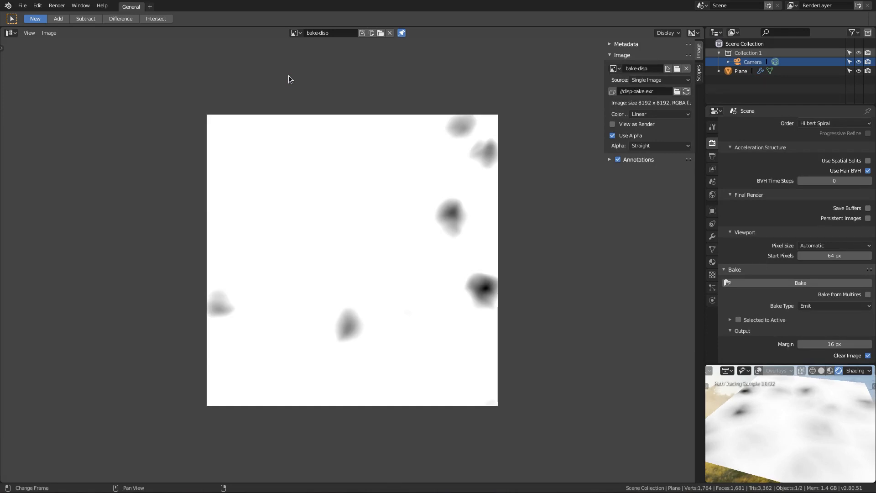
# Step: Change the UV Editor area to the 3D Viewport and pause the rendered preview in the small viewport
pyautogui.click(11, 33)
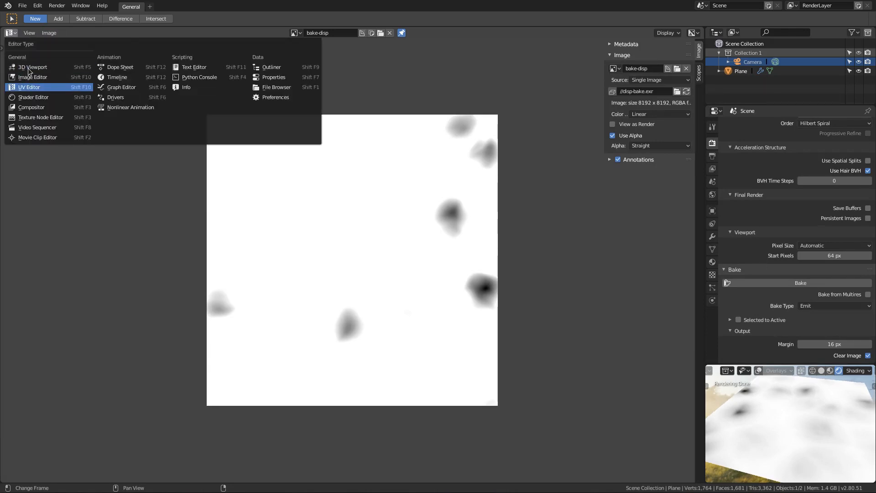
pyautogui.click(30, 68)
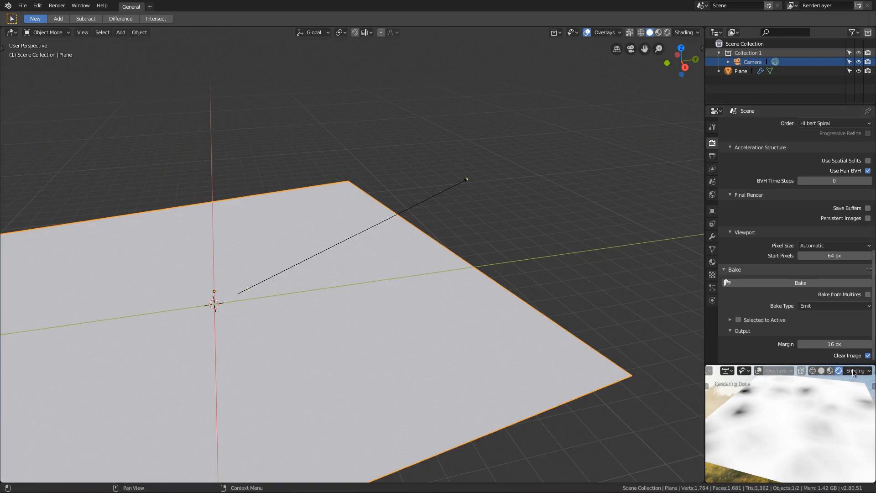
pyautogui.scroll(-1, 848, 371)
pyautogui.click(868, 370)
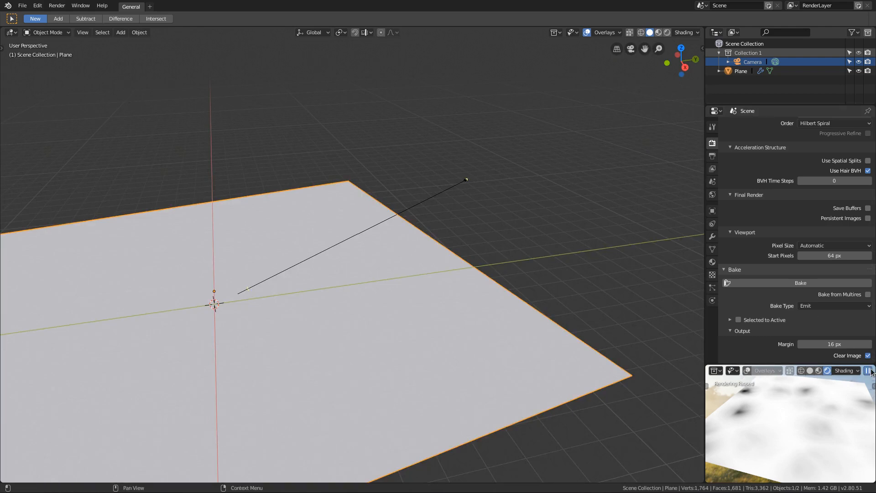
# Step: Set both the view and render levels of the plane's Subdivision modifier to 5
pyautogui.click(712, 237)
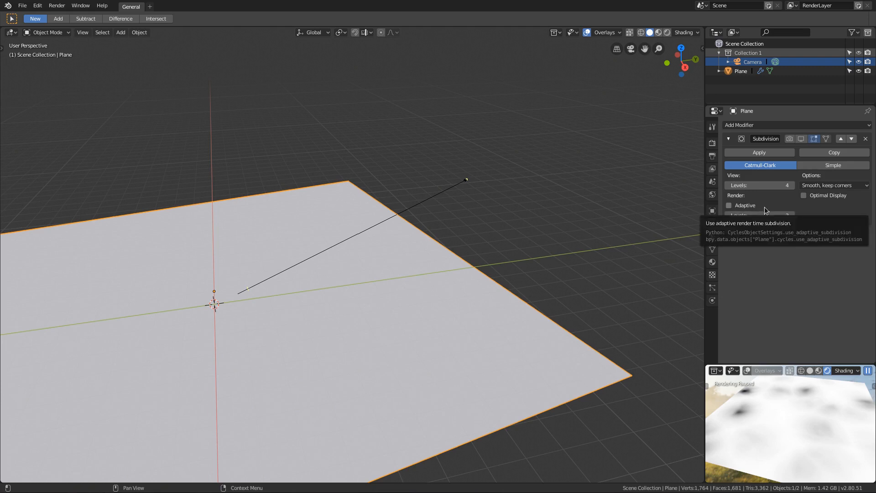
pyautogui.moveTo(525, 219); pyautogui.dragTo(518, 184, button='middle')
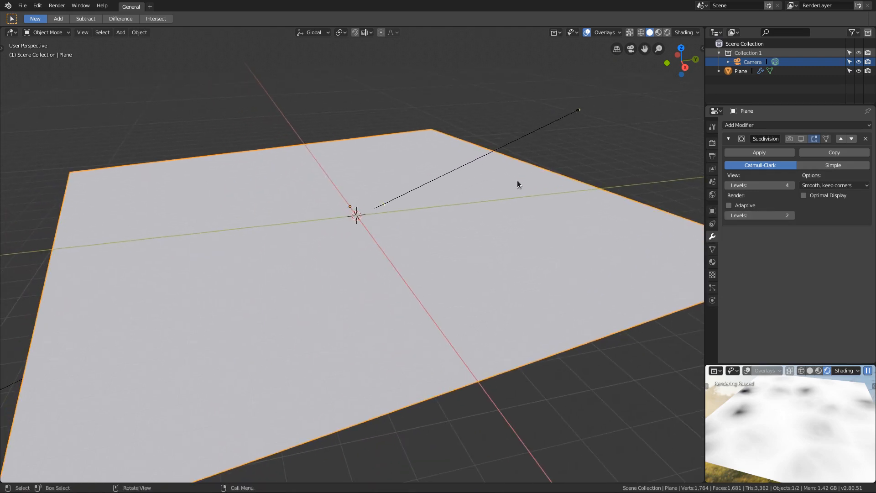
pyautogui.click(753, 182)
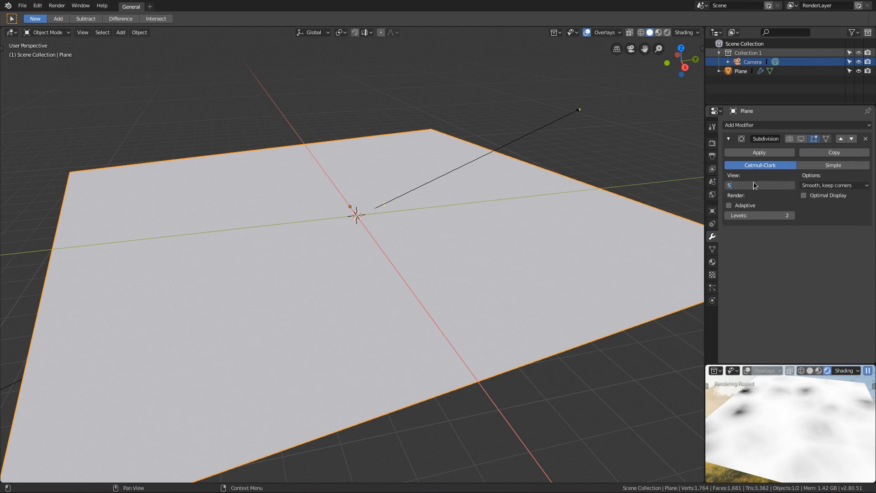
pyautogui.press('Return')
pyautogui.keyDown('ctrl'); pyautogui.moveTo(433, 209); pyautogui.dragTo(413, 251, button='middle'); pyautogui.keyUp('ctrl')
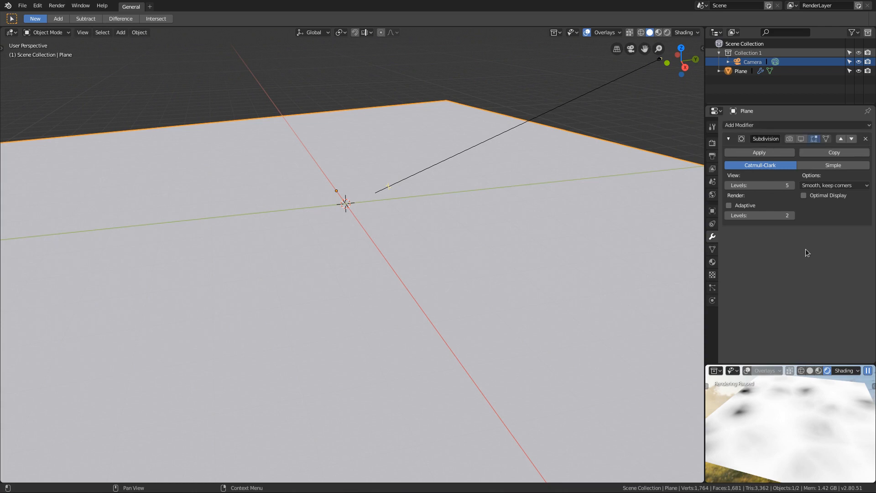
pyautogui.click(762, 214)
pyautogui.write('5')
pyautogui.press('Return')
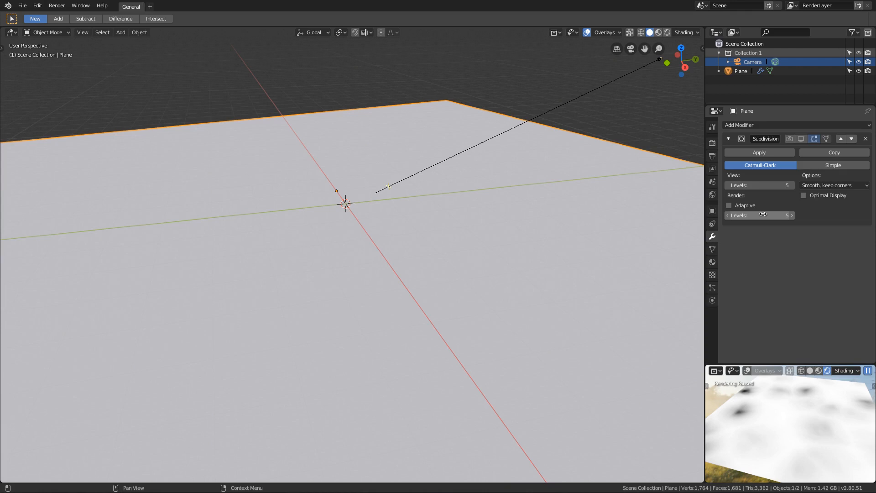
# Step: Add a Displace modifier to the plane and give it a new texture named true-displacement
pyautogui.click(747, 125)
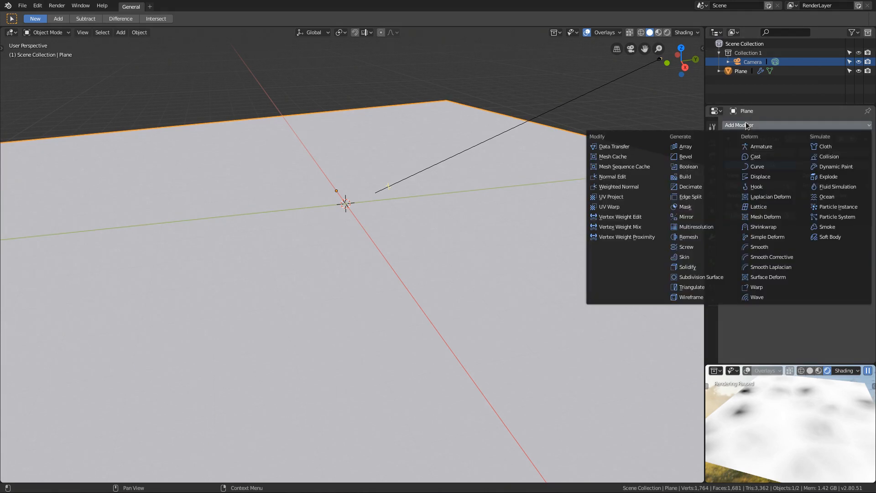
pyautogui.click(760, 177)
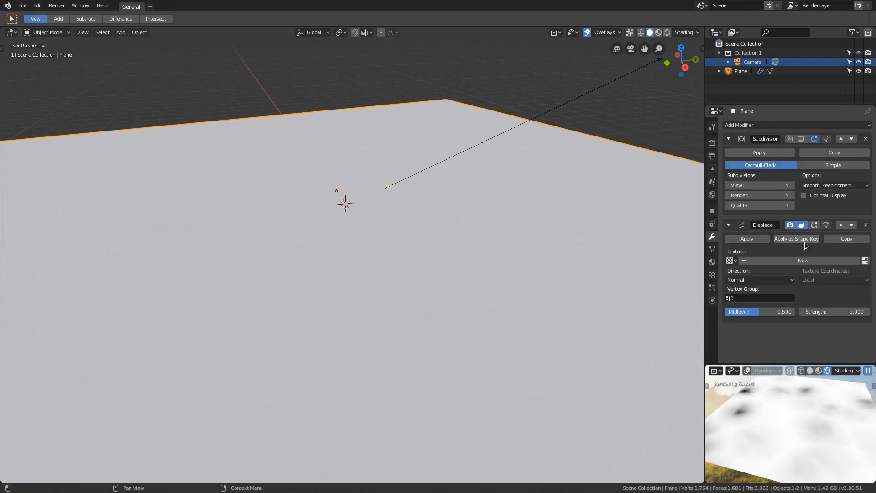
pyautogui.click(789, 262)
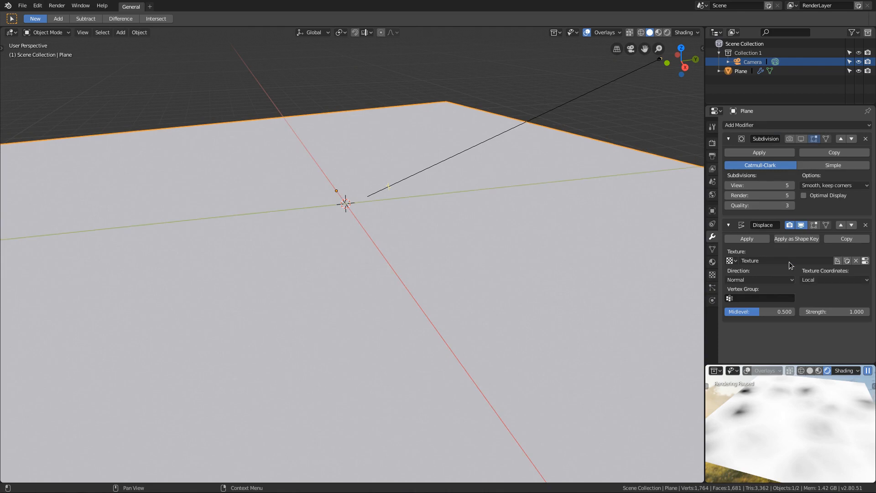
pyautogui.click(789, 262)
pyautogui.write('true-displacement')
pyautogui.press('Return')
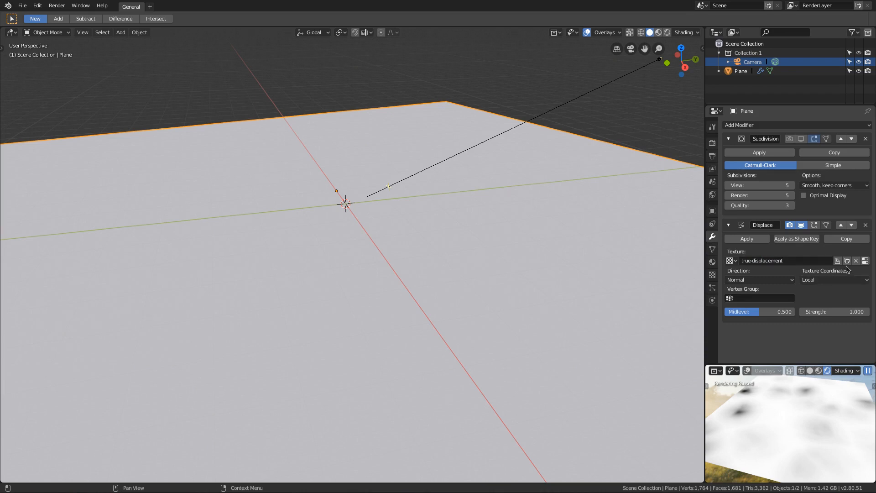
# Step: Load disp-bake.exr as the source image of the true-displacement texture
pyautogui.click(865, 261)
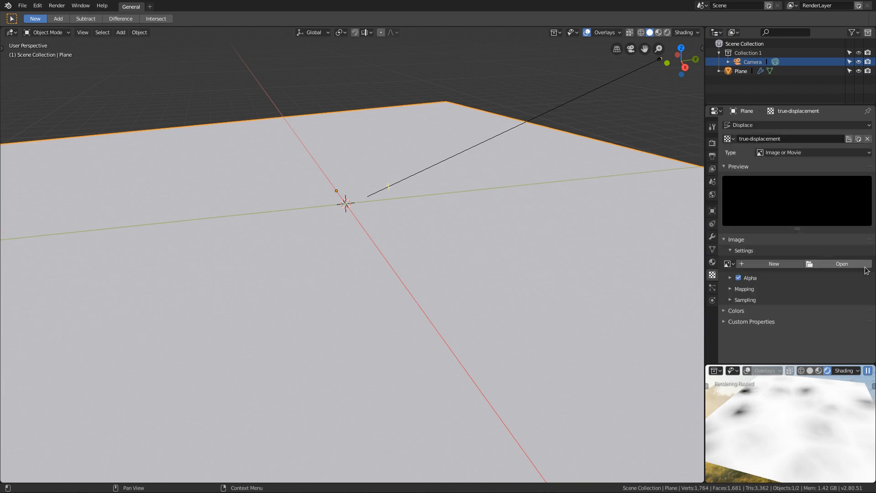
pyautogui.click(831, 262)
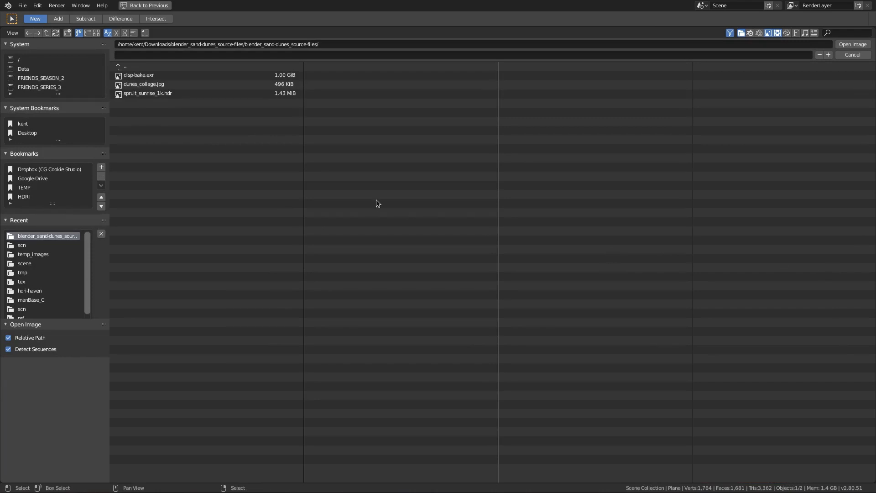
pyautogui.click(141, 75)
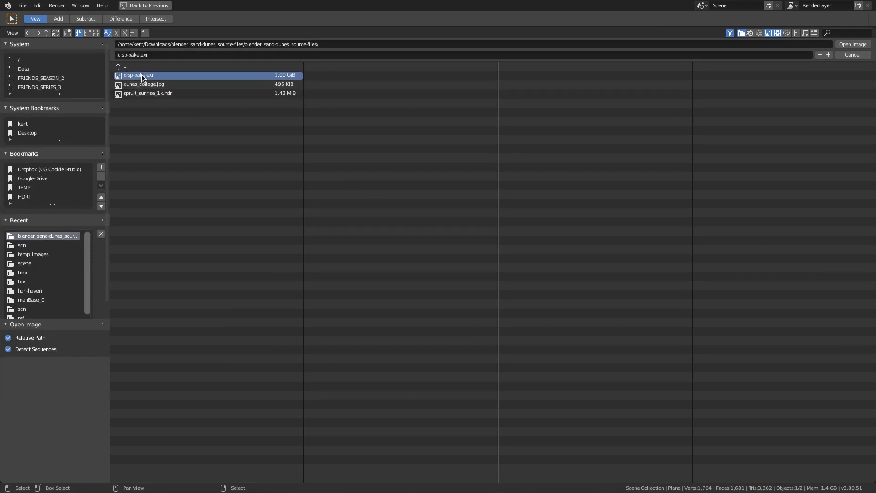
pyautogui.doubleClick(142, 75)
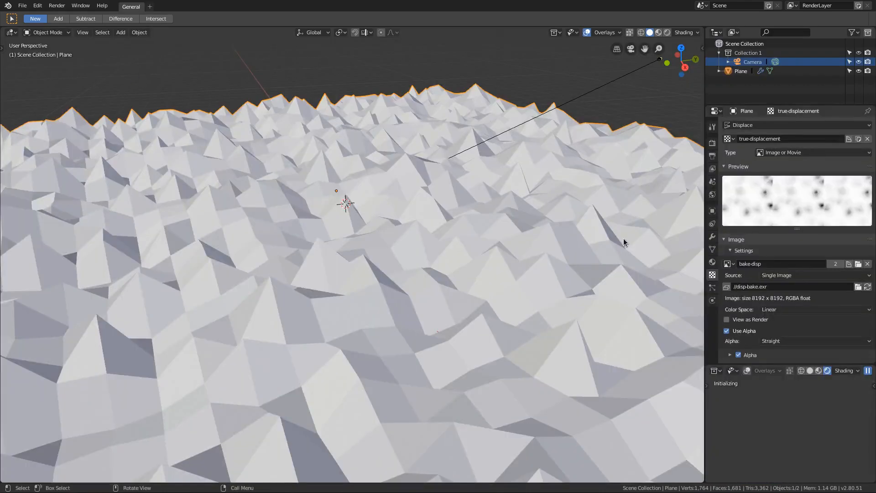
# Step: Set the Displace modifier's texture coordinates to UV and turn on the Subdivision modifier's display in the viewport
pyautogui.click(712, 236)
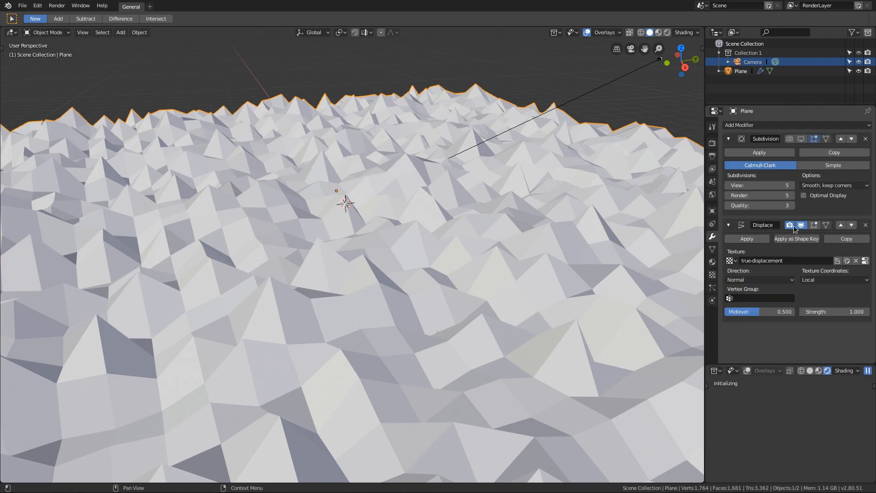
pyautogui.click(821, 276)
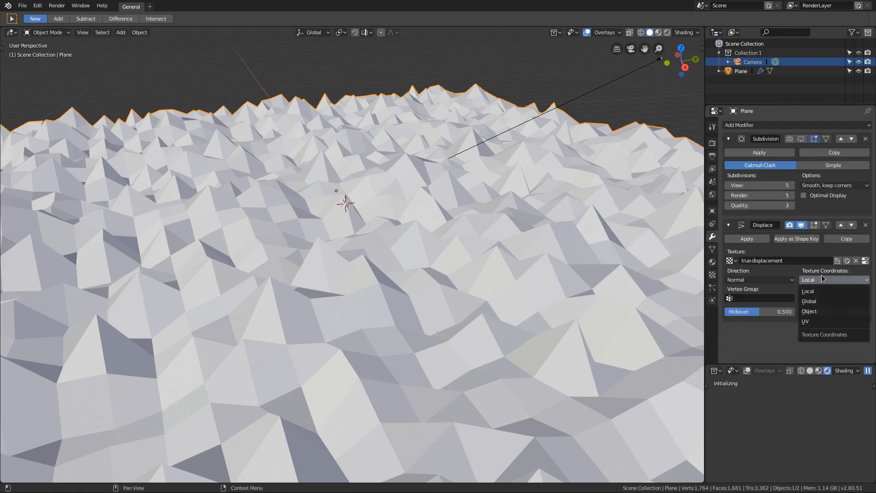
pyautogui.click(818, 320)
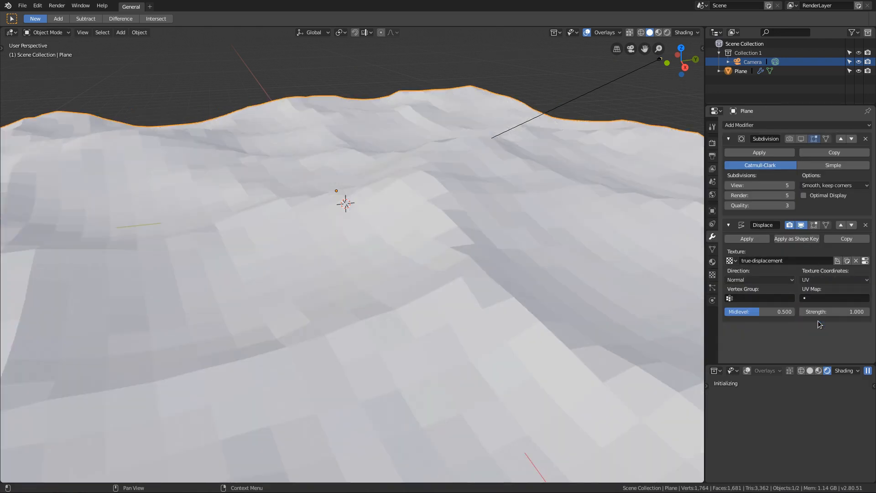
pyautogui.click(801, 143)
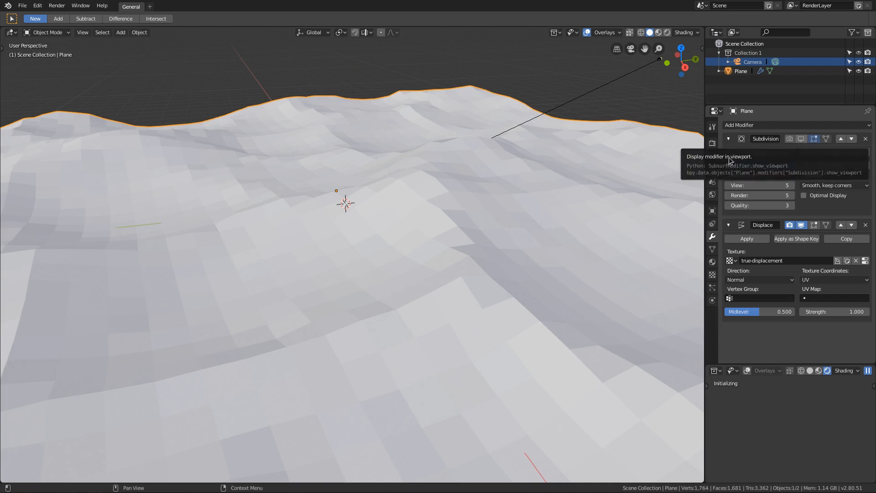
pyautogui.moveTo(488, 205); pyautogui.dragTo(416, 207, button='middle')
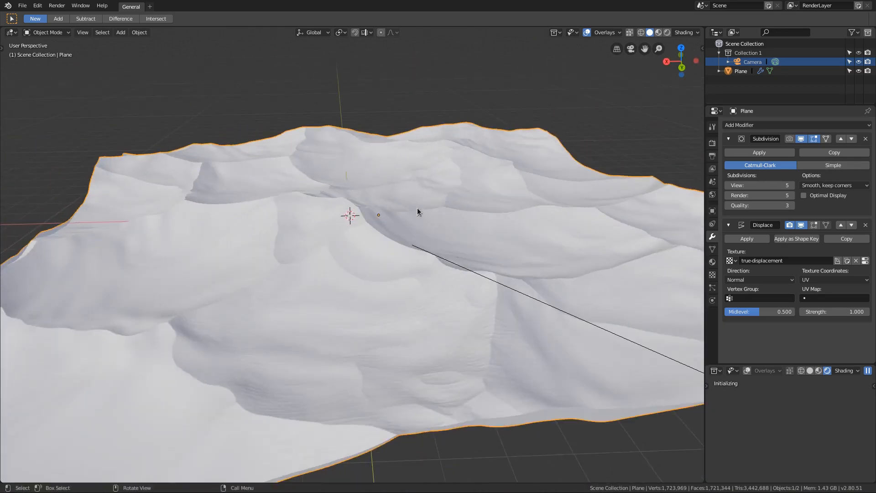
# Step: Resume the rendered camera preview and reconnect the Principled BSDF to the Material Output surface in the sand-dunes shader nodes
pyautogui.moveTo(519, 196); pyautogui.dragTo(465, 194, button='middle')
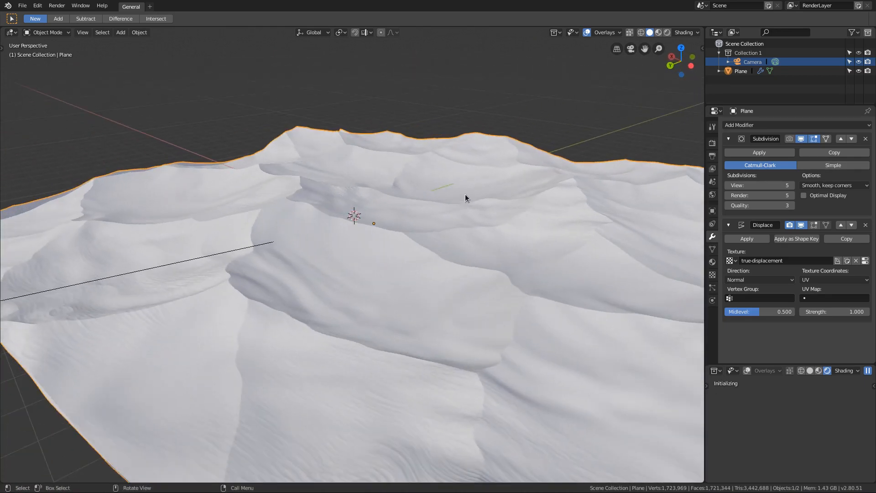
pyautogui.click(868, 371)
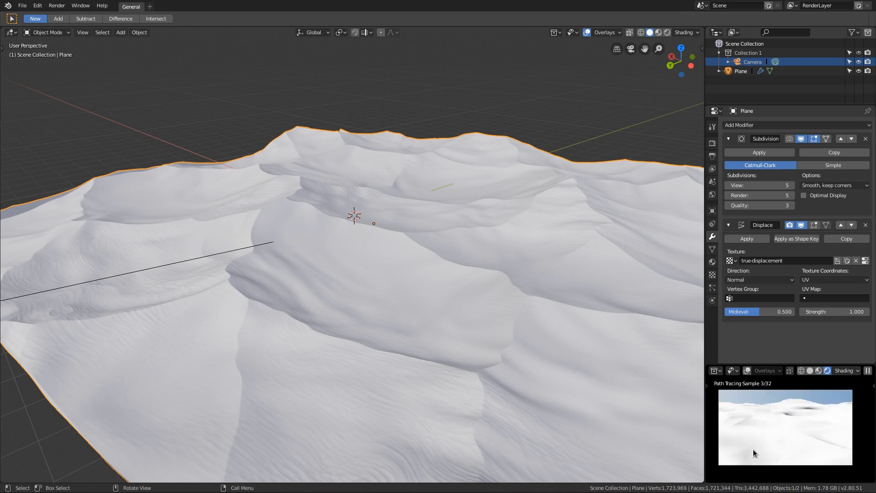
pyautogui.click(12, 32)
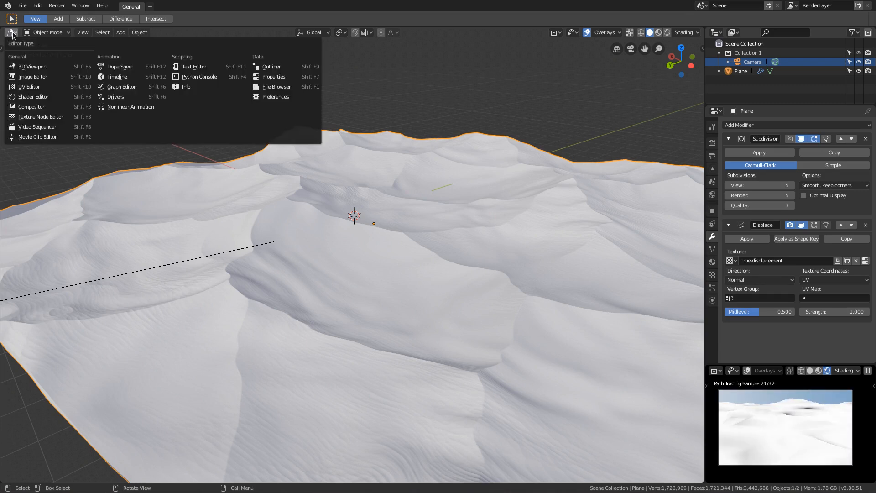
pyautogui.click(27, 85)
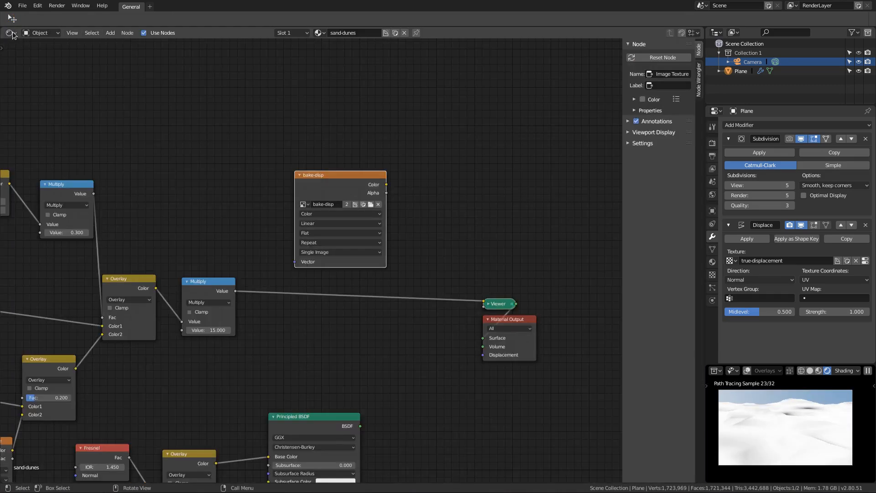
pyautogui.keyDown('ctrl'); pyautogui.keyDown('shift'); pyautogui.click(333, 418); pyautogui.keyUp('shift'); pyautogui.keyUp('ctrl')
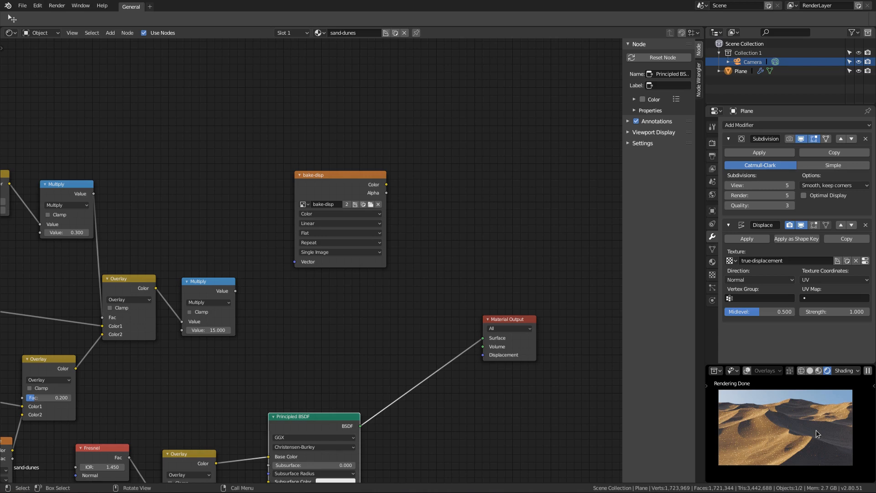
# Step: Set the Displace modifier's direction to RGB to XYZ
pyautogui.click(757, 281)
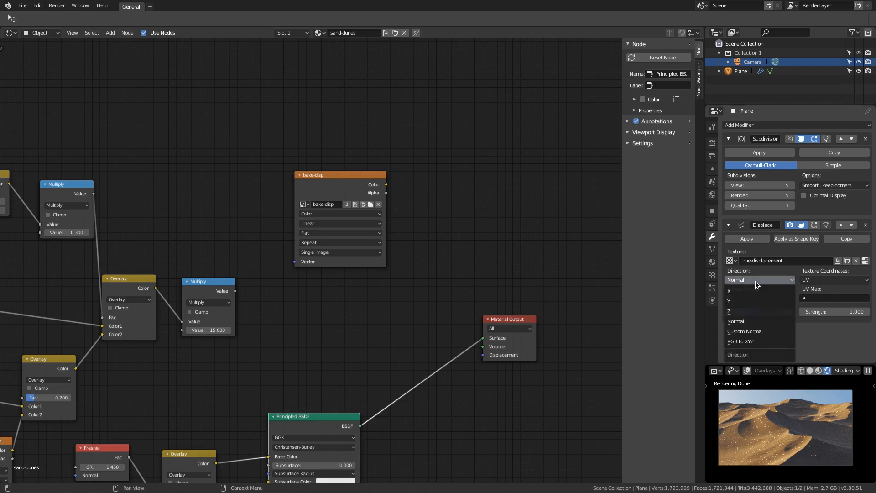
pyautogui.click(739, 342)
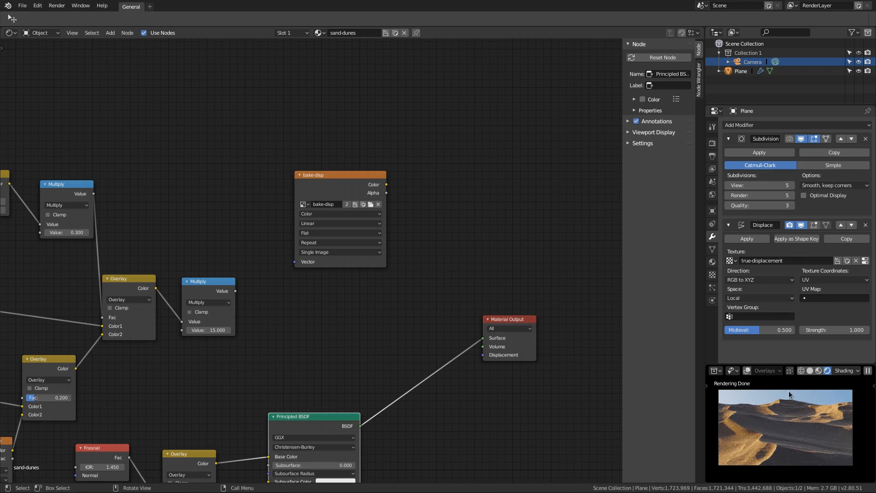
# Step: Set the Cycles render samples to 64
pyautogui.click(712, 144)
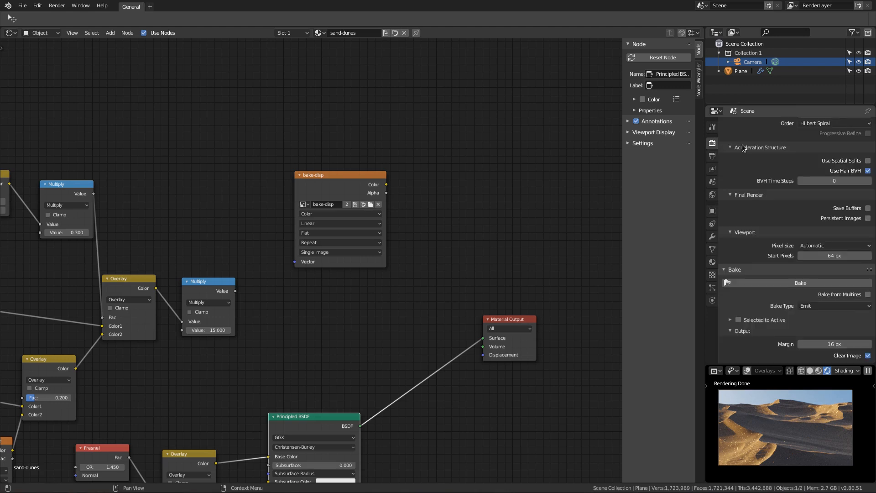
pyautogui.scroll(-4, 749, 182)
pyautogui.scroll(2, 749, 185)
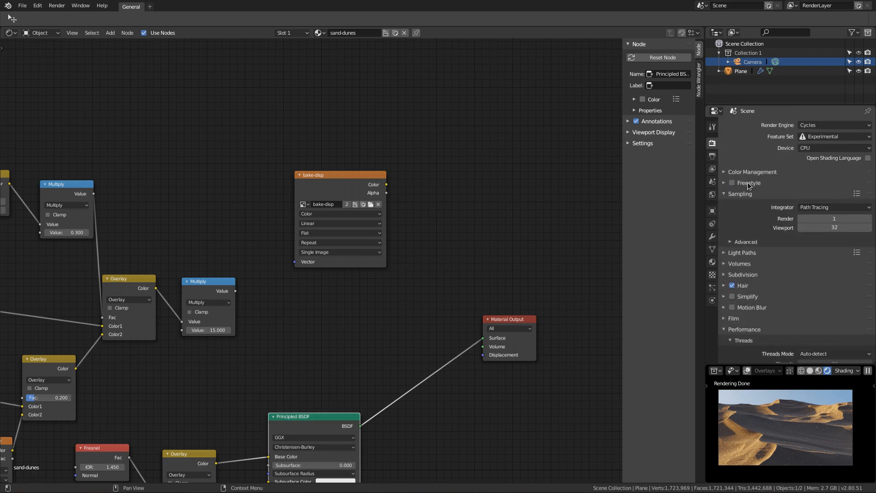
pyautogui.click(829, 219)
pyautogui.write('64')
pyautogui.press('Return')
# Step: Set both the X and Y render tile sizes to 64
pyautogui.scroll(-13, 828, 219)
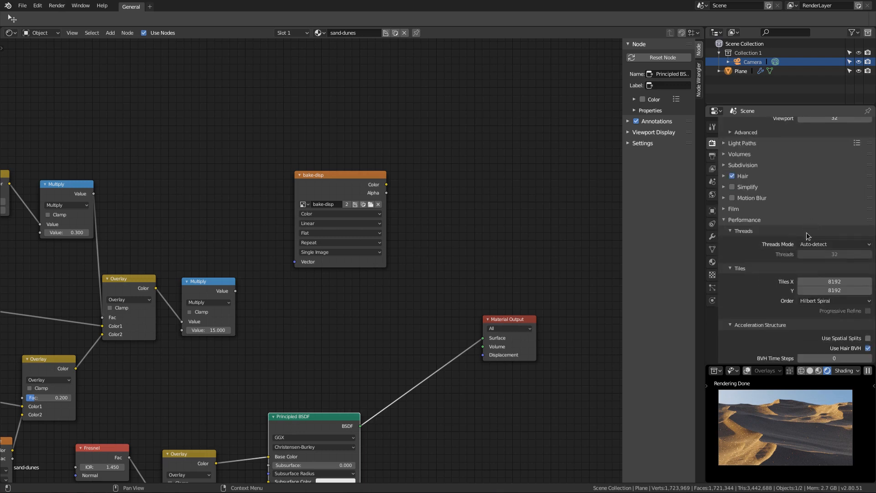
pyautogui.moveTo(824, 153); pyautogui.dragTo(824, 163)
pyautogui.write('64')
pyautogui.press('Return')
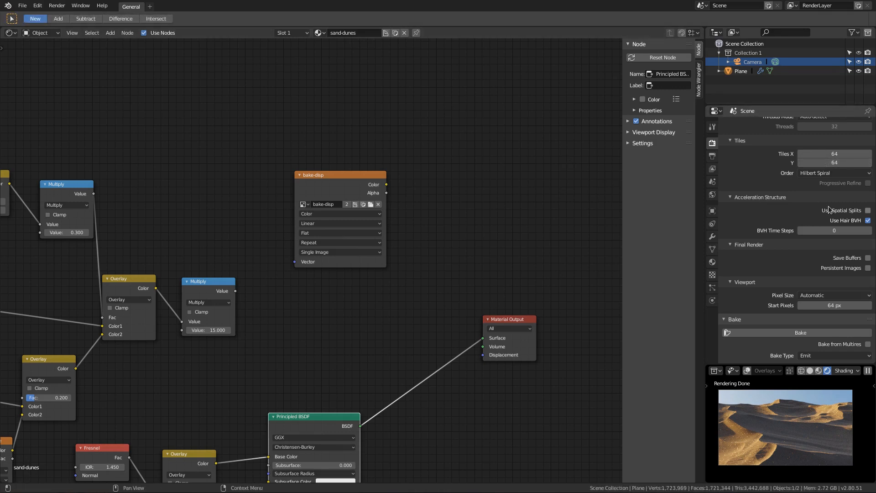
# Step: Change the device that Cycles uses for rendering
pyautogui.scroll(13, 829, 210)
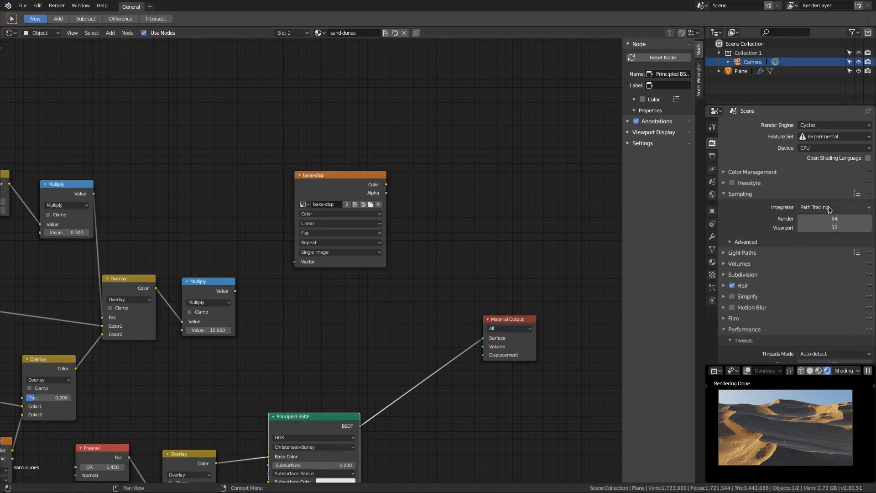
pyautogui.click(824, 149)
pyautogui.click(815, 173)
pyautogui.scroll(-2, 820, 259)
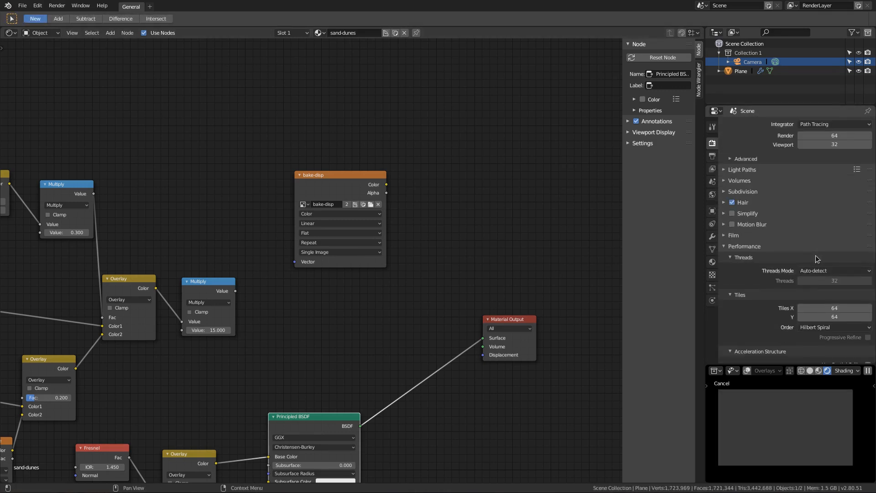
# Step: Go back to the plane's modifier settings and render the dunes image with the Displace modifier
pyautogui.click(712, 236)
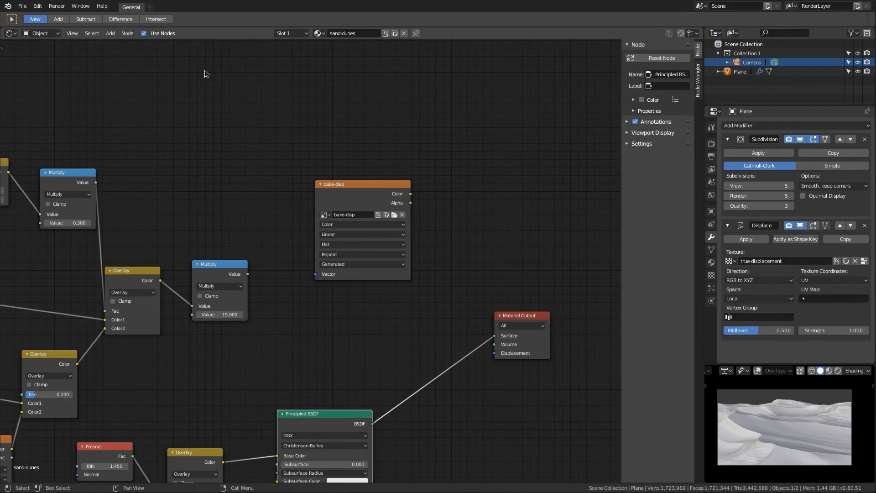
pyautogui.click(56, 6)
pyautogui.click(64, 17)
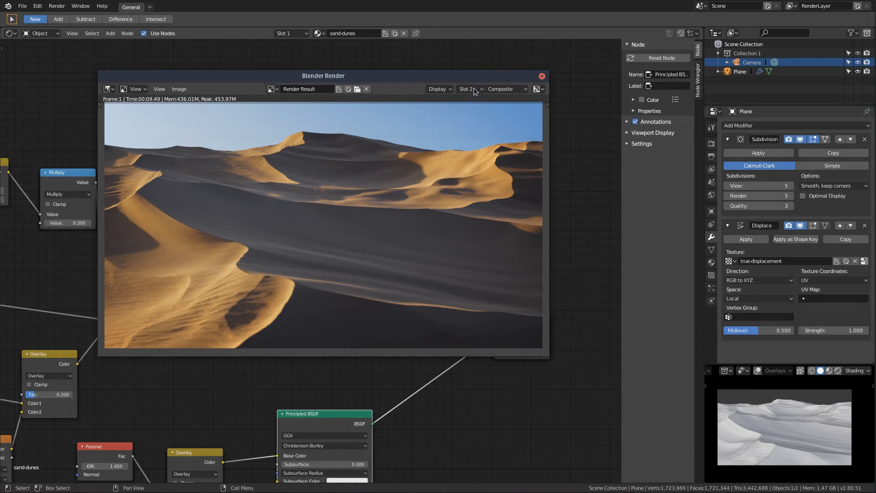
# Step: Compare the dune shapes between the renders in slot 1 and slot 2 by alternating between them
pyautogui.click(475, 90)
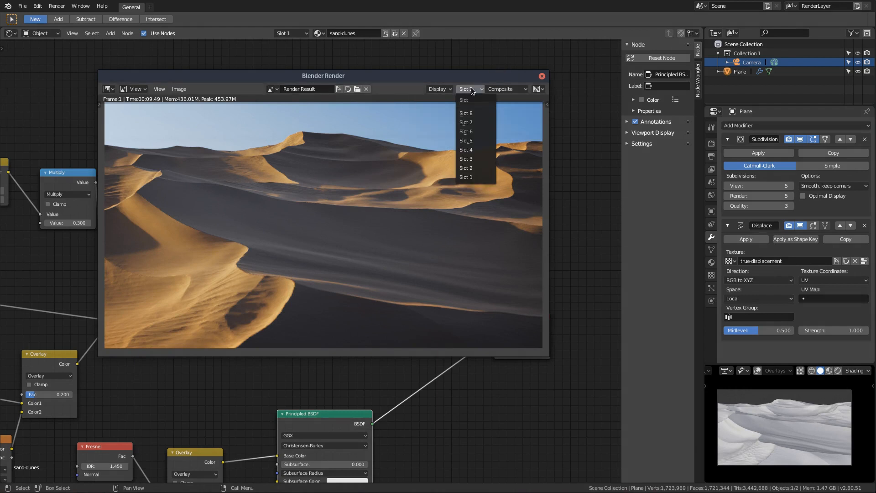
pyautogui.click(465, 177)
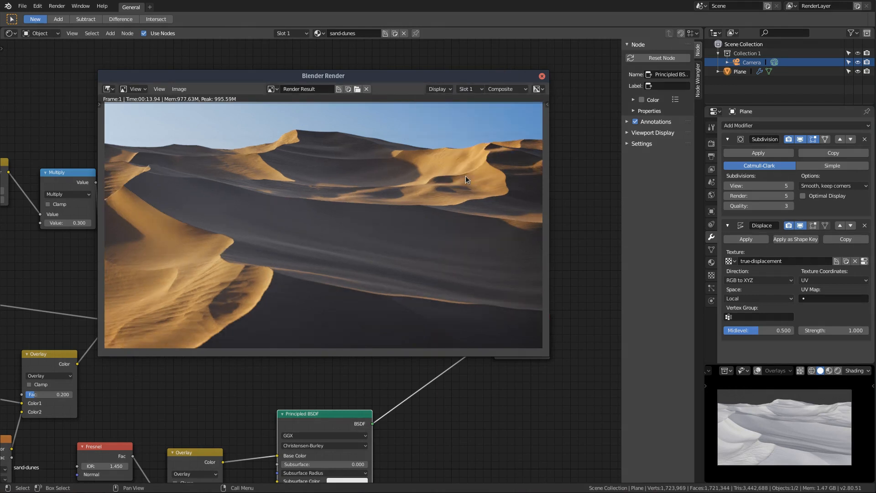
pyautogui.press('j')
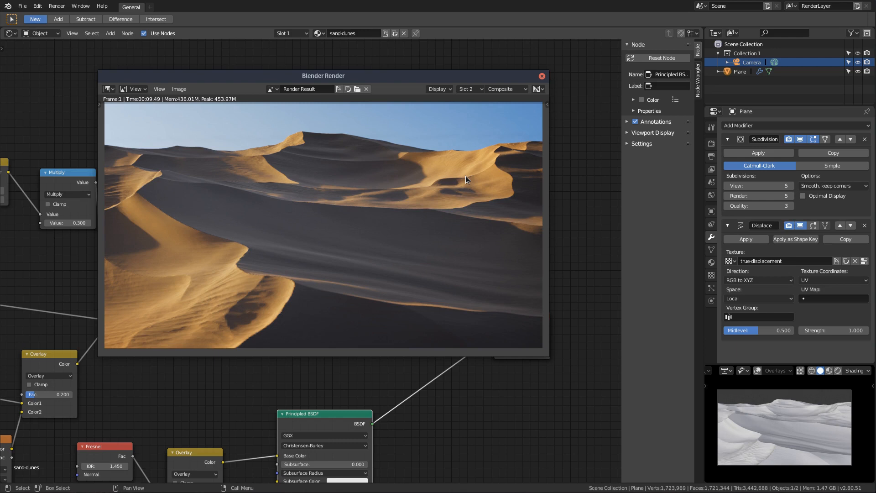
pyautogui.press('j')
pyautogui.press('j')
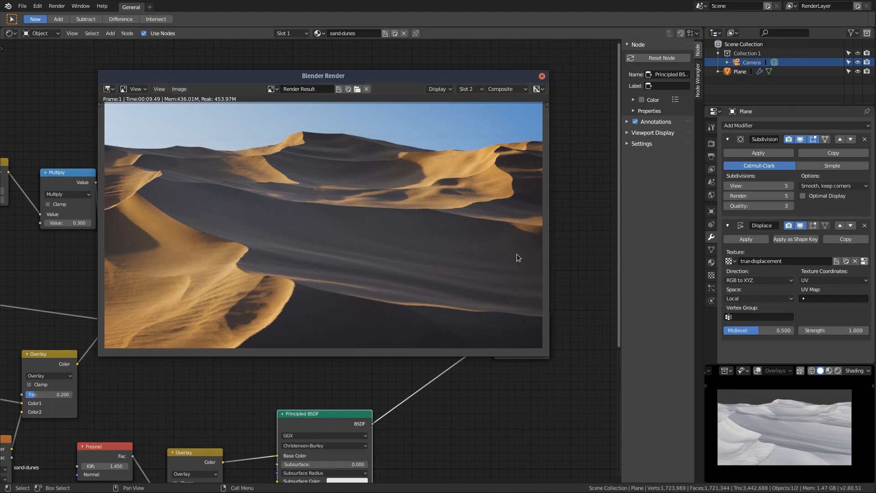
pyautogui.press('j')
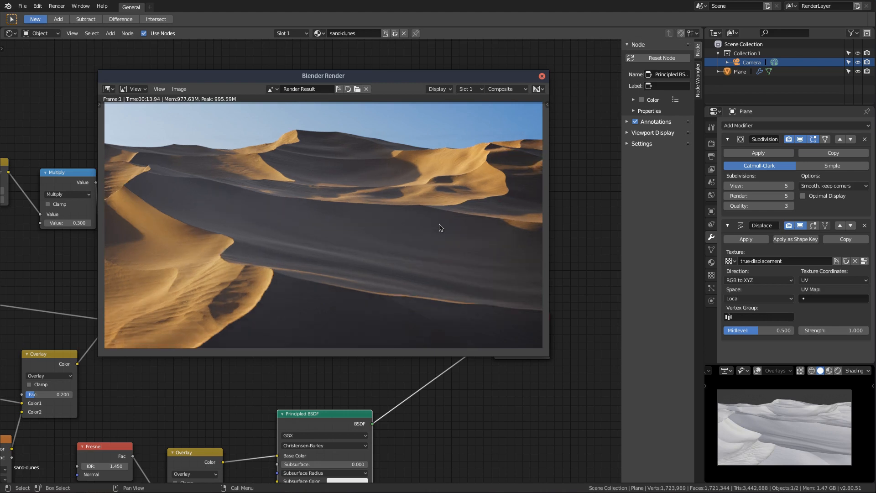
pyautogui.press('j')
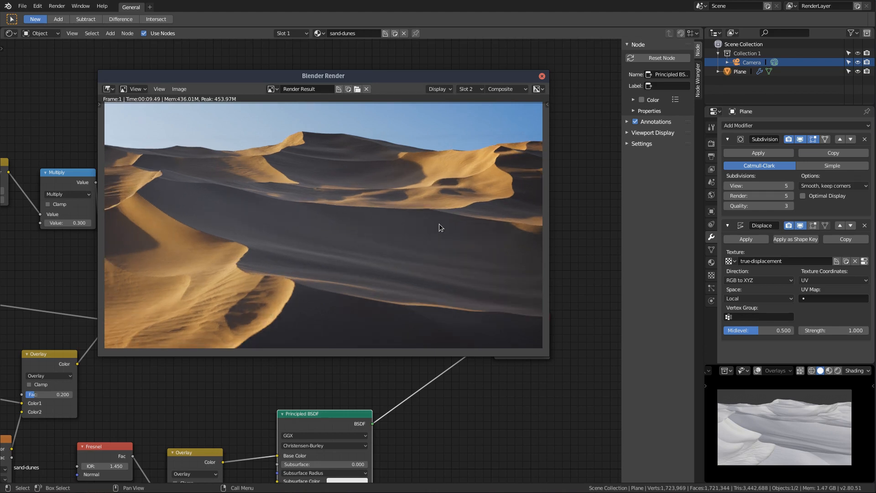
# Step: Set the Displace modifier's strength to 1.1
pyautogui.click(839, 332)
pyautogui.click(832, 333)
pyautogui.write('1.1')
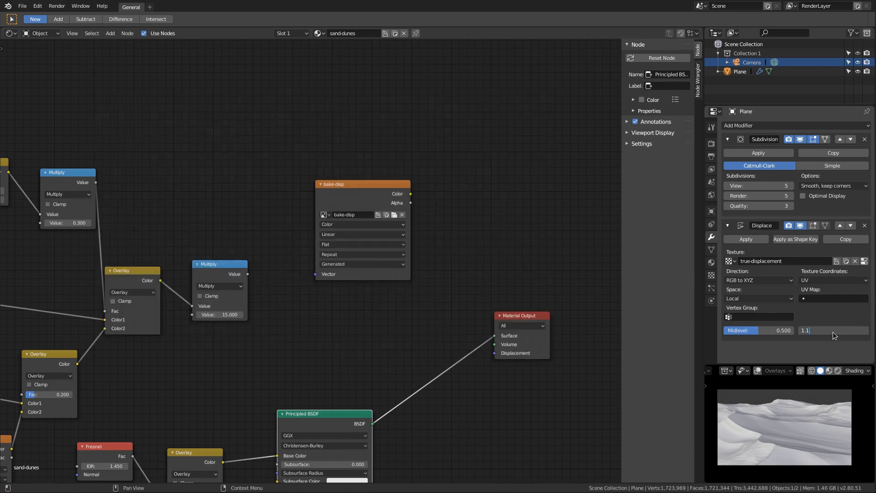
pyautogui.press('Return')
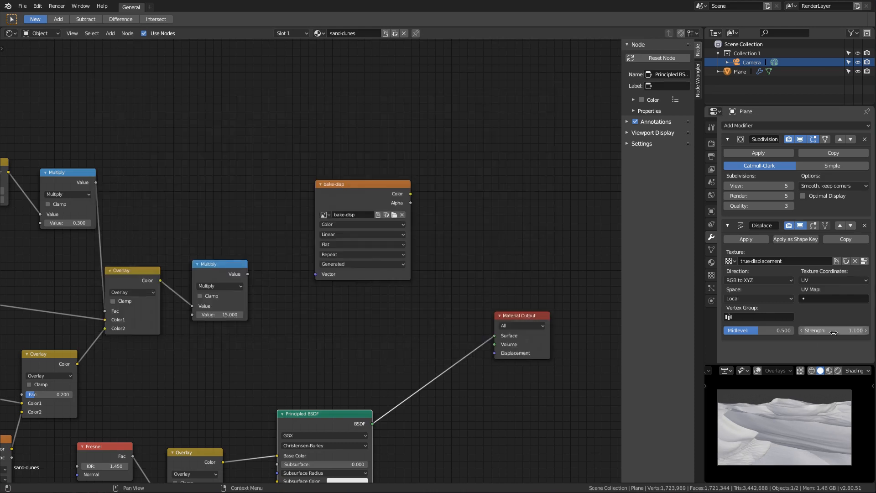
# Step: Check the previous render in slot 2 and render the dunes again with the increased displacement strength
pyautogui.click(58, 6)
pyautogui.click(69, 52)
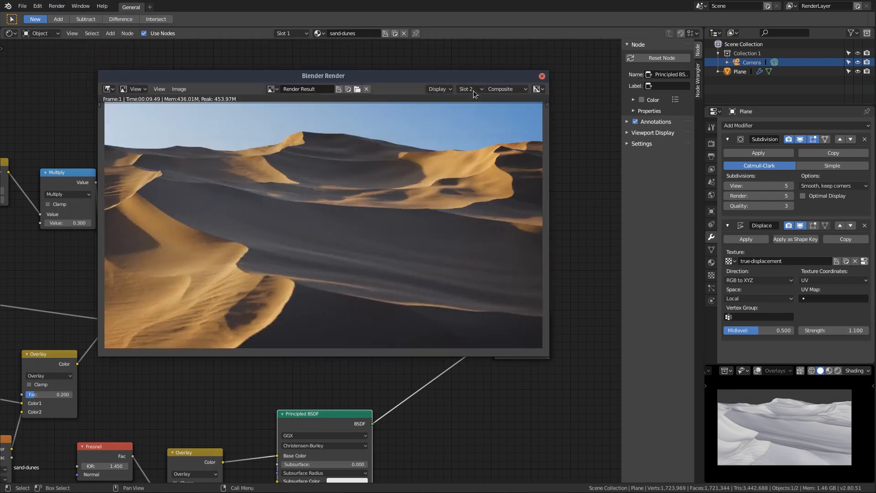
pyautogui.click(57, 6)
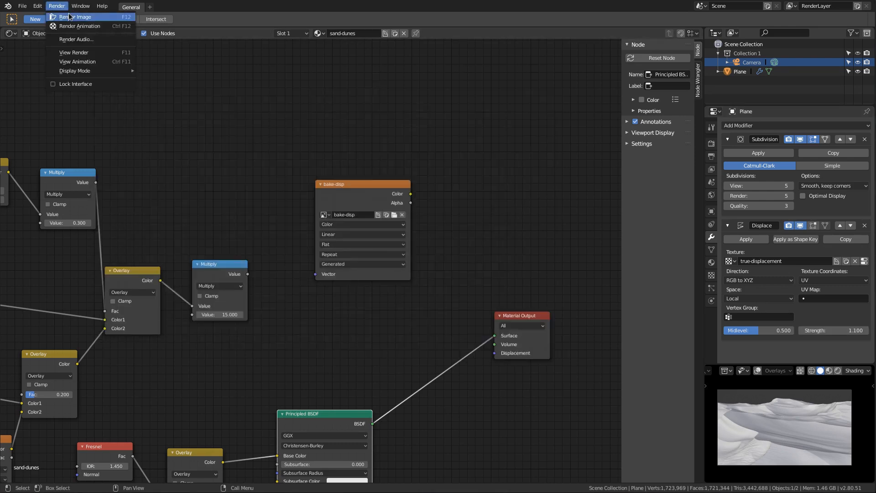
pyautogui.click(69, 17)
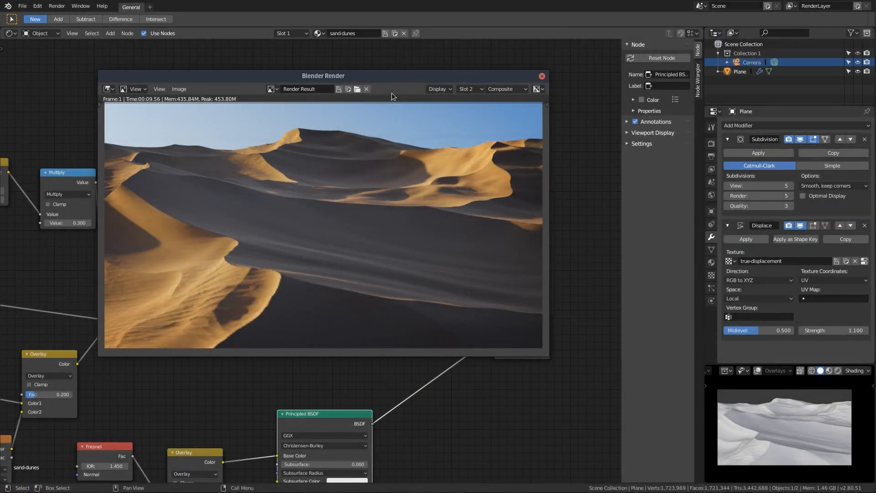
# Step: Compare the new slot 2 render with slot 1 for matching dune height, and dismiss the render window
pyautogui.press('j')
pyautogui.press('j')
pyautogui.press('j')
pyautogui.press('j')
pyautogui.press('j')
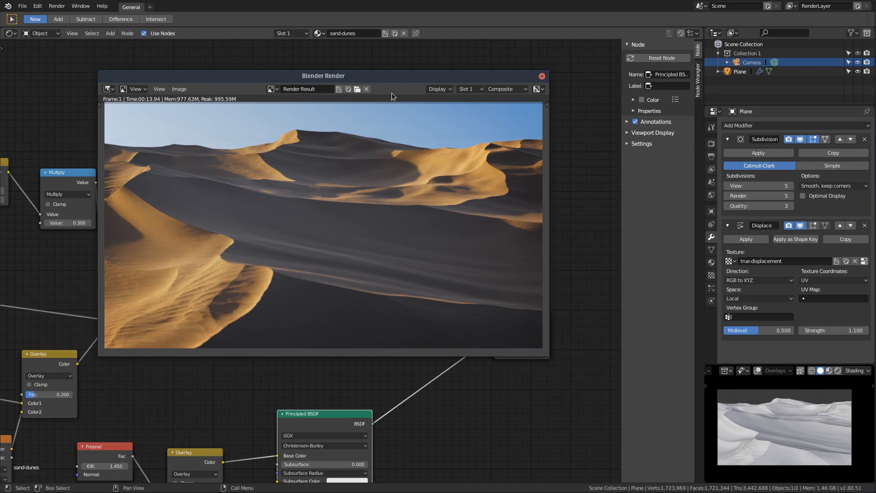
pyautogui.press('j')
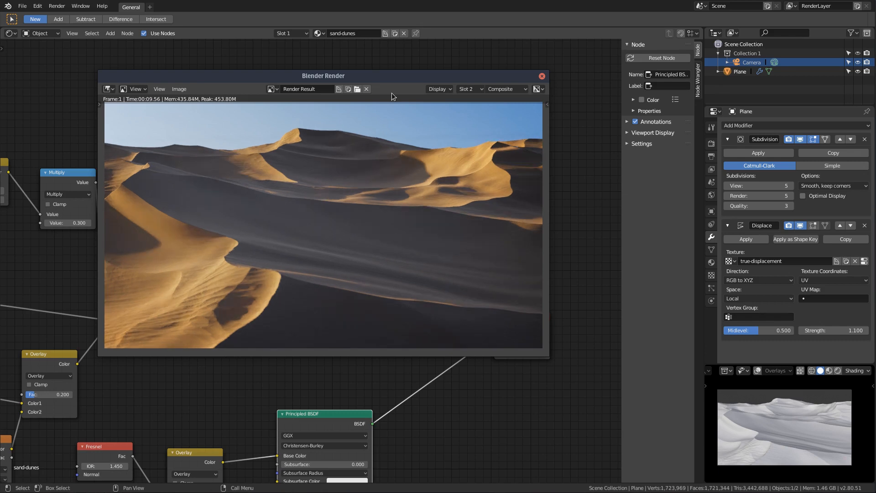
pyautogui.click(588, 57)
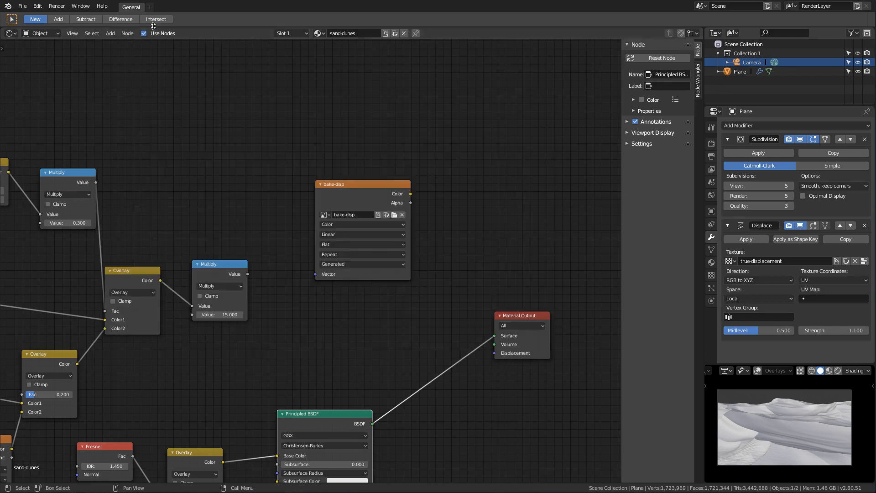
# Step: Switch the main editor from the shader nodes back to the 3D Viewport showing the displaced plane
pyautogui.click(9, 34)
pyautogui.click(25, 51)
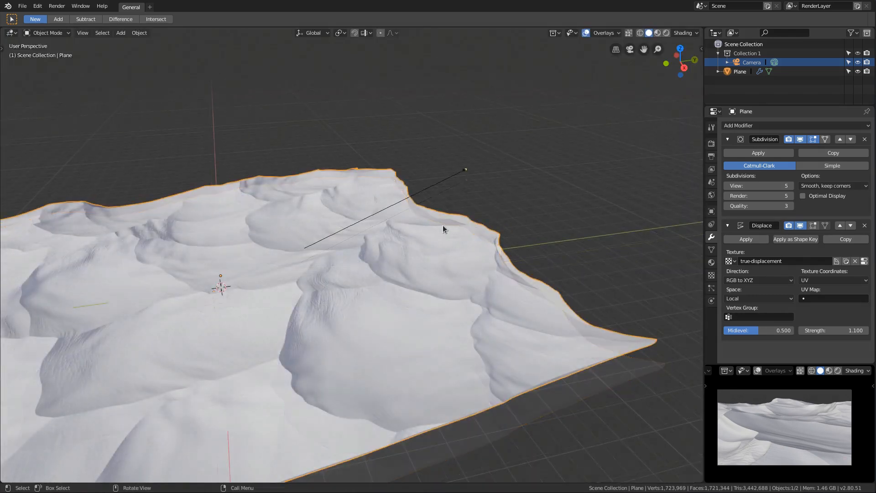
pyautogui.scroll(3, 445, 223)
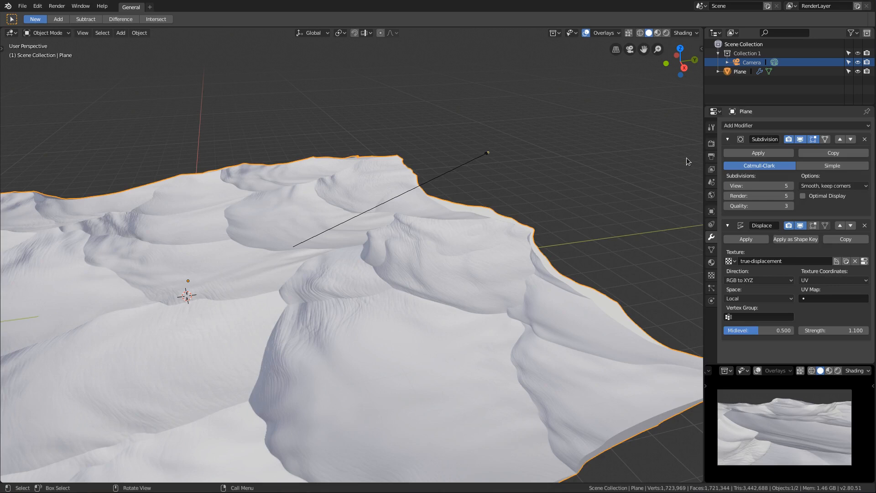
# Step: Add a Decimate modifier to the plane and set its collapse ratio to 0.1
pyautogui.click(748, 126)
pyautogui.click(709, 187)
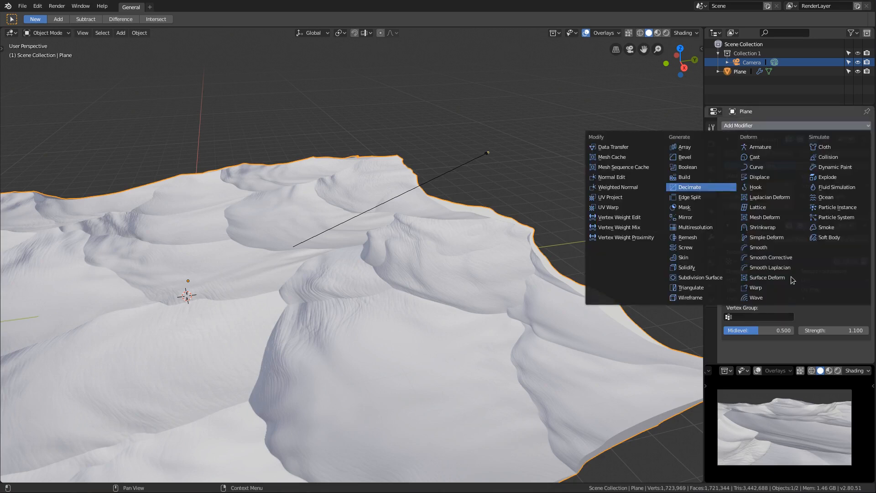
pyautogui.scroll(-3, 793, 277)
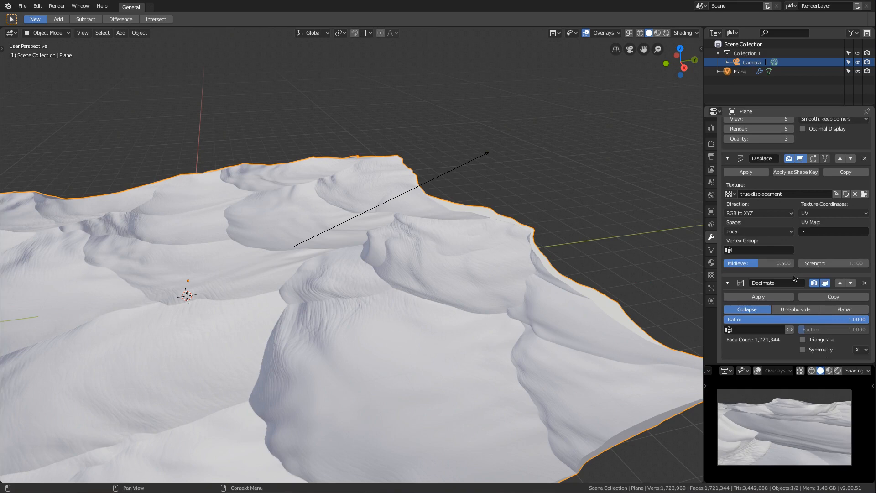
pyautogui.click(770, 320)
pyautogui.write('.1')
pyautogui.press('Return')
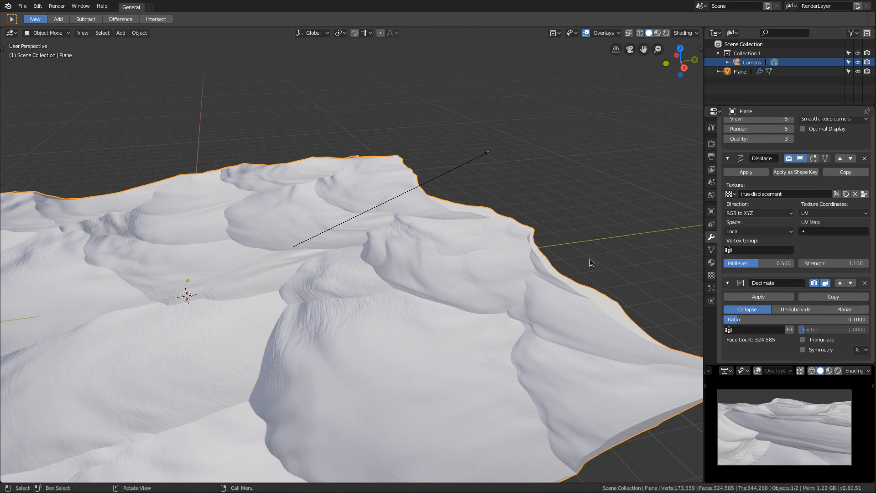
# Step: Convert the displaced and decimated plane to a real mesh, baking its whole modifier stack into the geometry
pyautogui.click(139, 32)
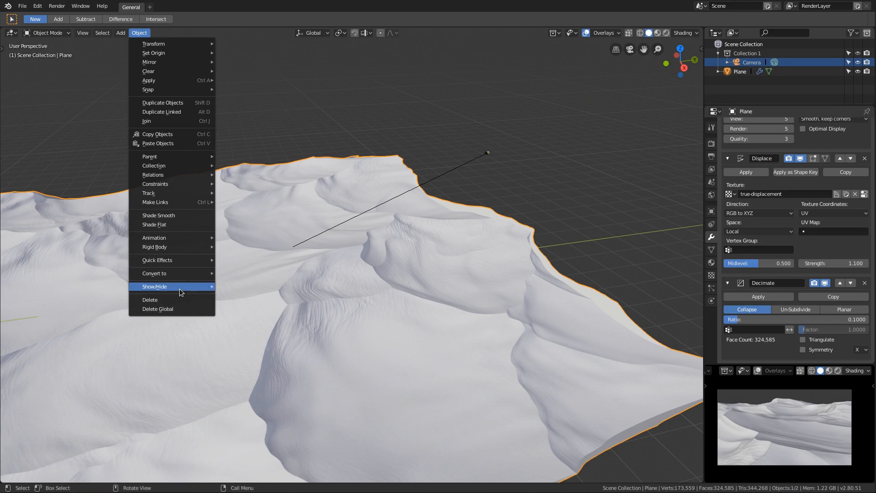
pyautogui.moveTo(176, 273)
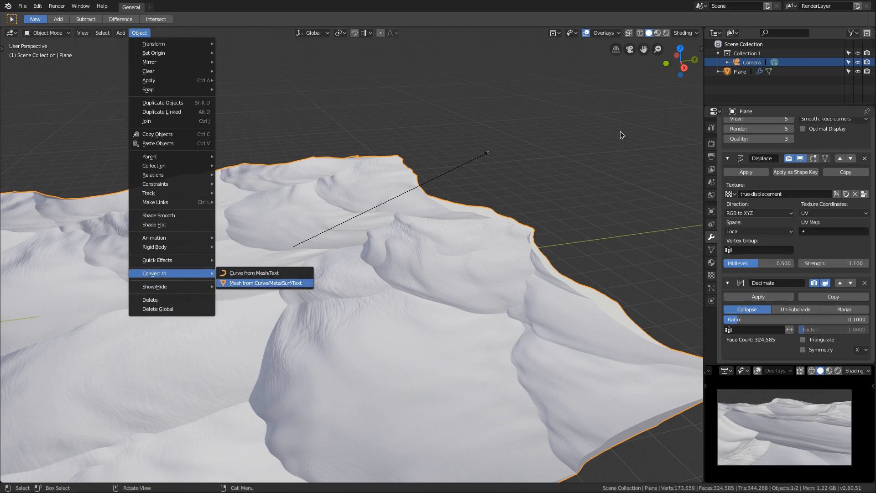
pyautogui.press('Return')
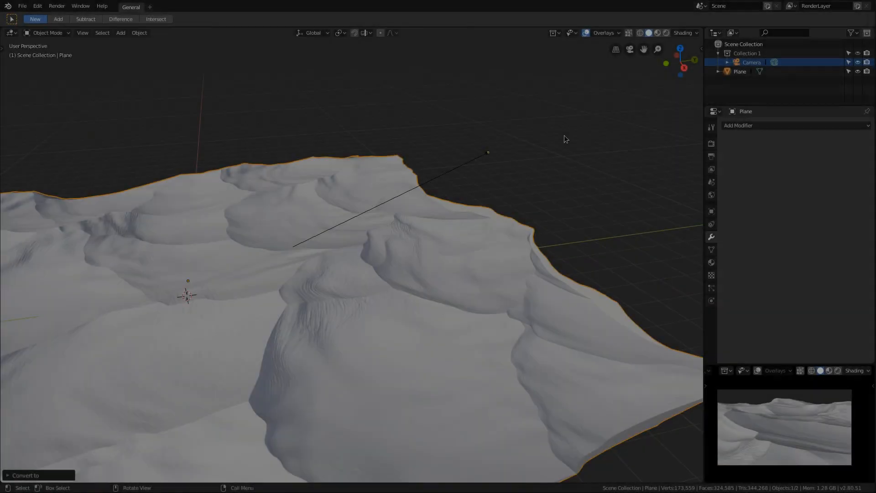
# Step: Enter Edit Mode on the converted plane and inspect the dune mesh's vertex density and topology from several angles
pyautogui.moveTo(537, 122); pyautogui.dragTo(492, 86, button='middle')
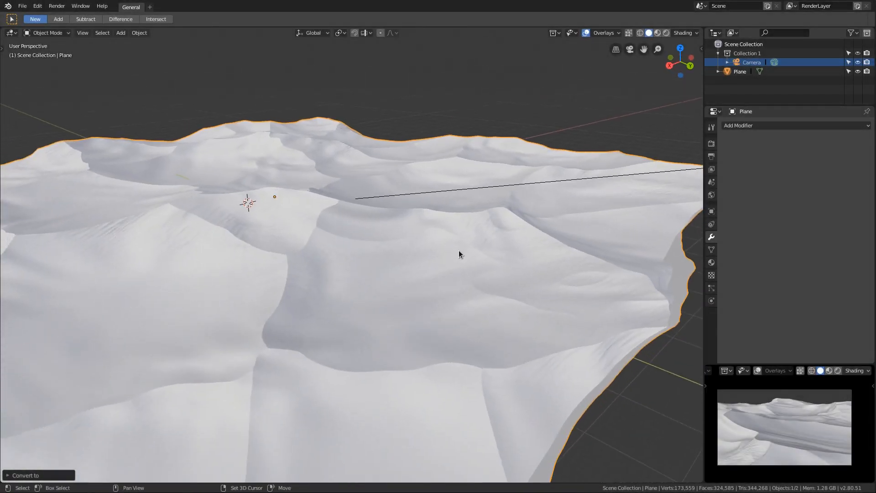
pyautogui.keyDown('ctrl'); pyautogui.moveTo(458, 254); pyautogui.dragTo(469, 299, button='middle'); pyautogui.keyUp('ctrl')
pyautogui.press('Tab')
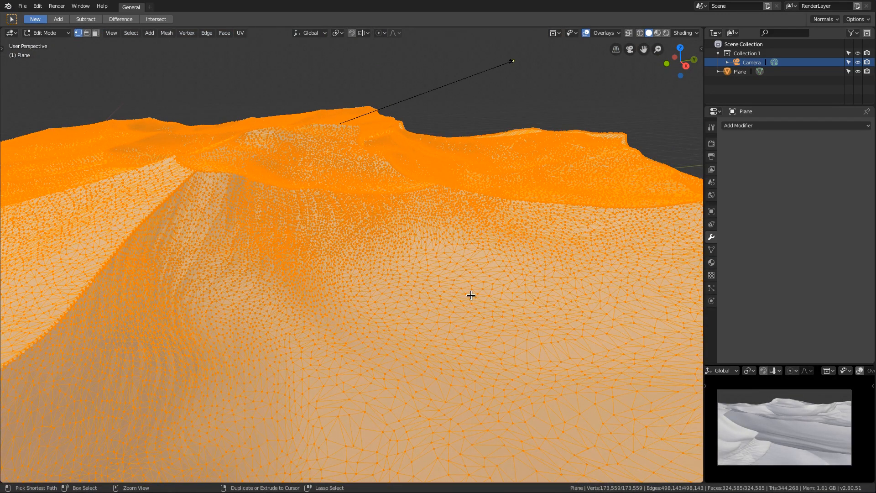
pyautogui.keyDown('ctrl'); pyautogui.moveTo(471, 286); pyautogui.dragTo(473, 213, button='middle'); pyautogui.keyUp('ctrl')
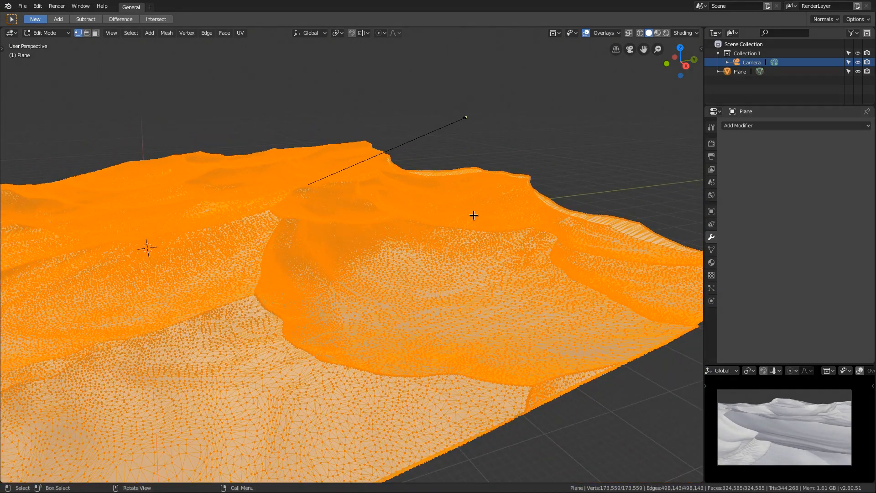
pyautogui.moveTo(463, 223); pyautogui.dragTo(512, 224, button='middle')
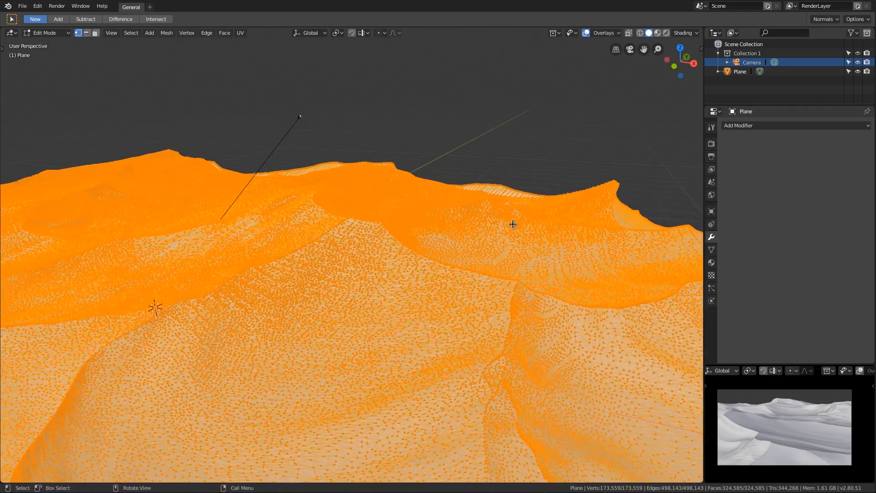